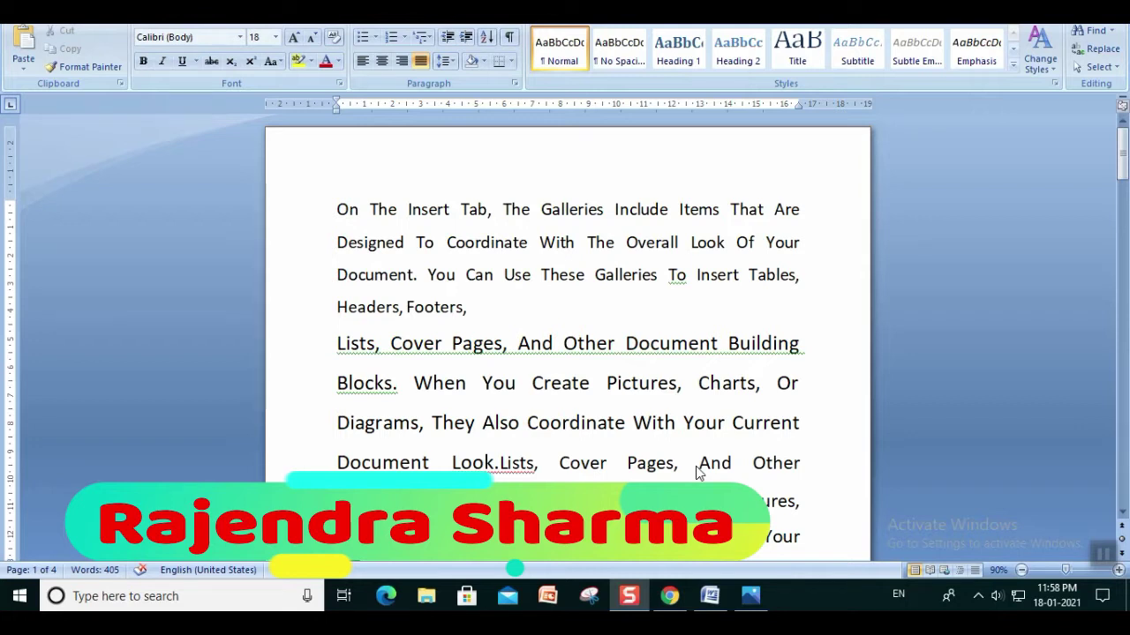
- Put a thick solid red 3 pt box border around the text from the first paragraph onward
{"action": "left_click", "coordinate": [496, 371]}
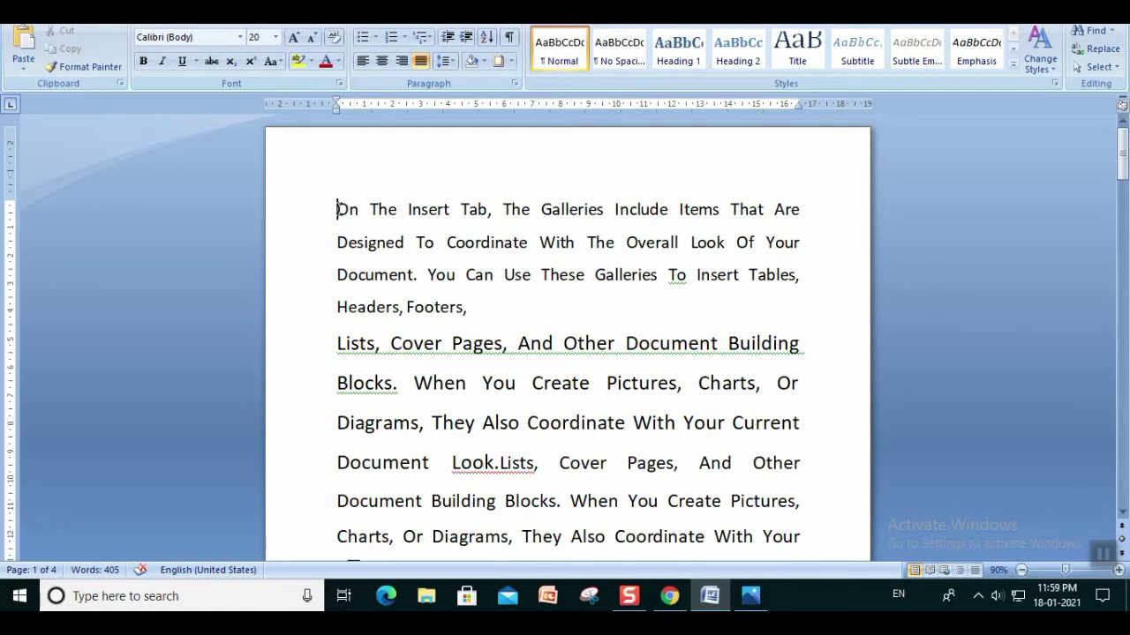
{"action": "left_click_drag", "start_coordinate": [336, 209], "coordinate": [650, 424]}
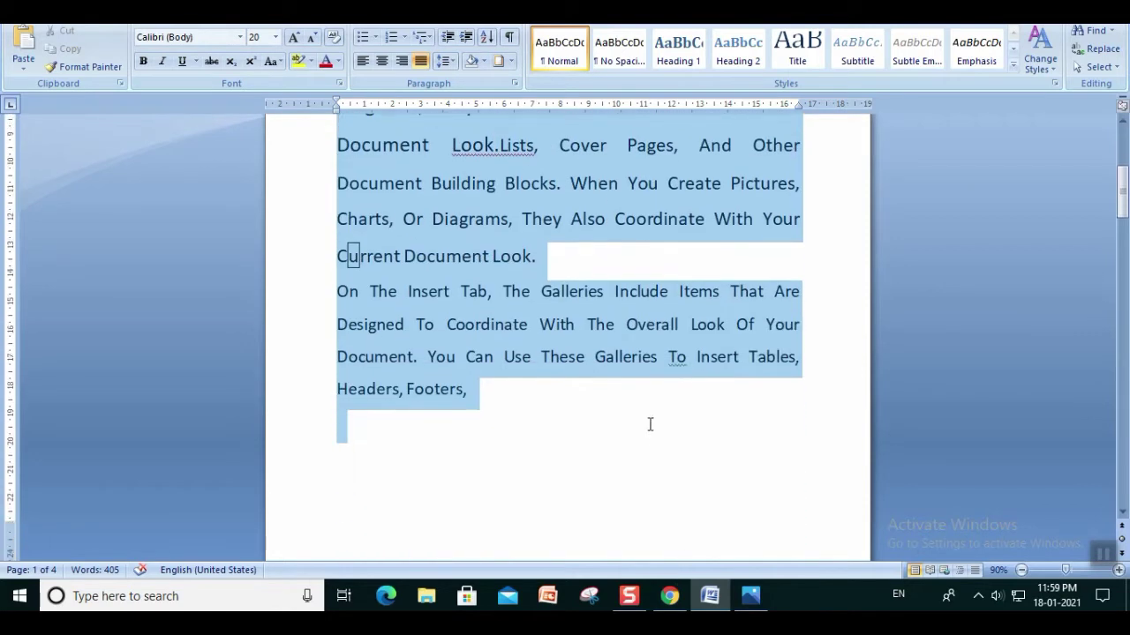
{"action": "left_click", "coordinate": [511, 62]}
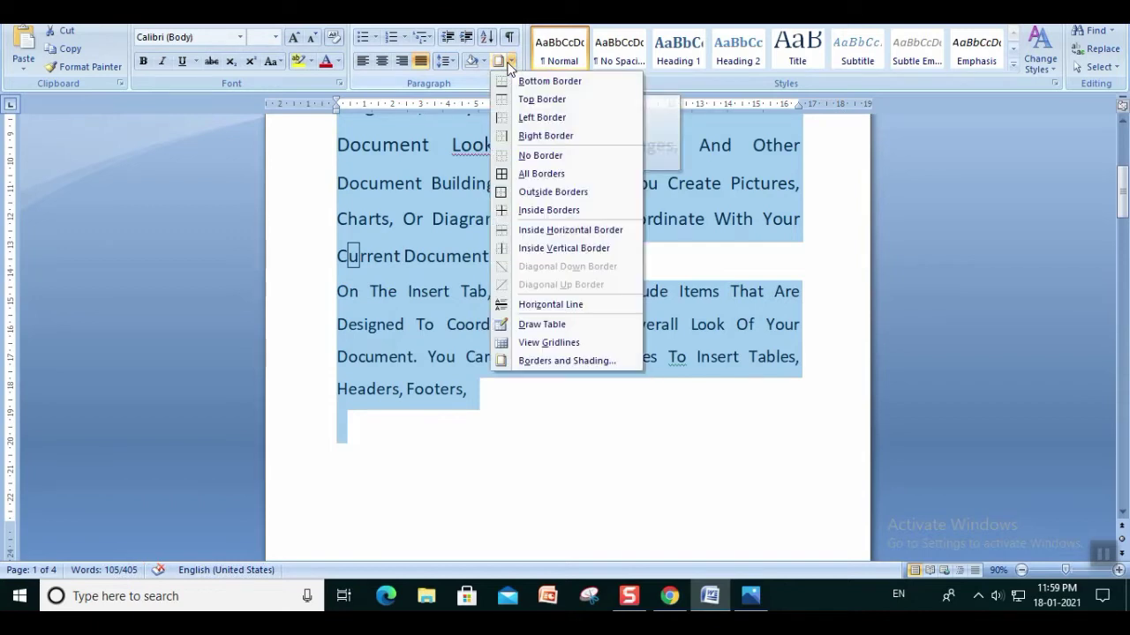
{"action": "left_click", "coordinate": [528, 360]}
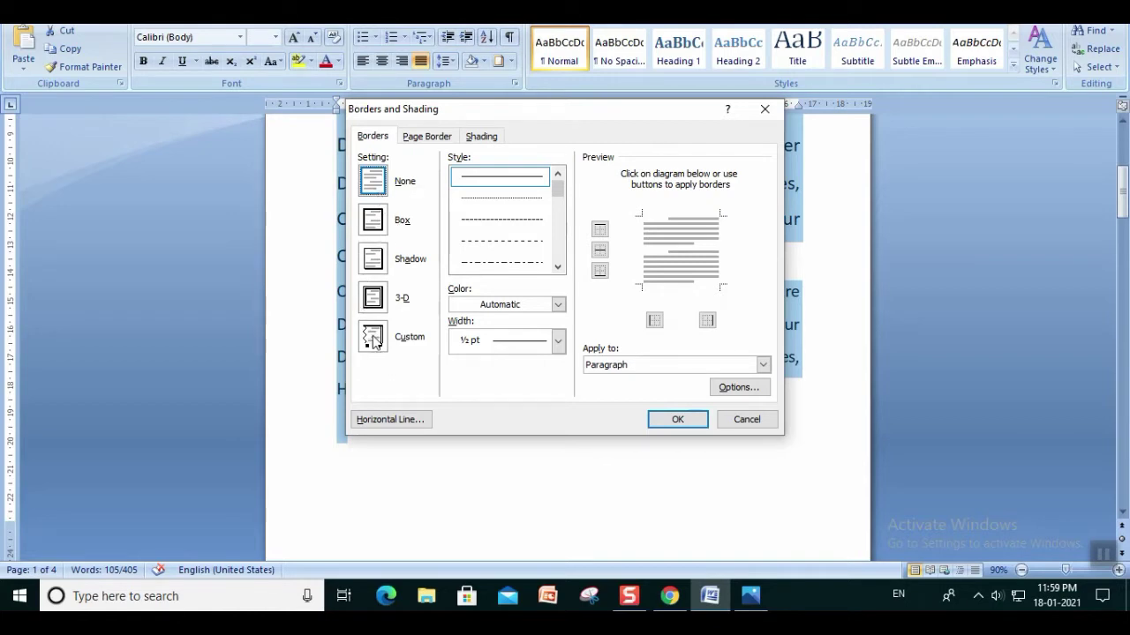
{"action": "left_click", "coordinate": [373, 220]}
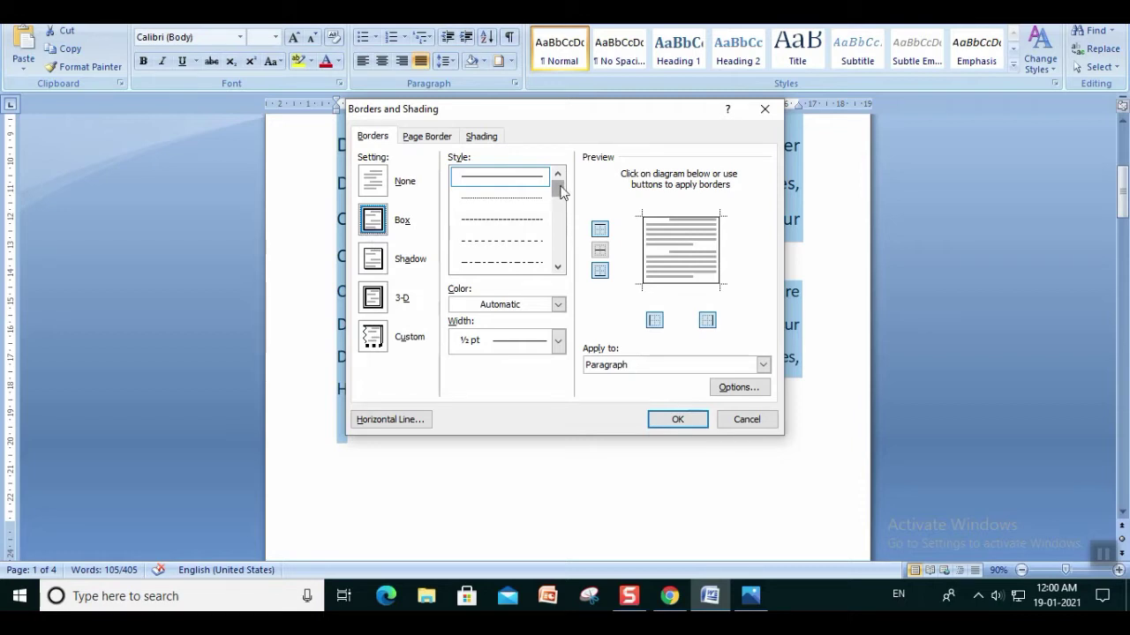
{"action": "left_click_drag", "start_coordinate": [560, 190], "coordinate": [559, 210]}
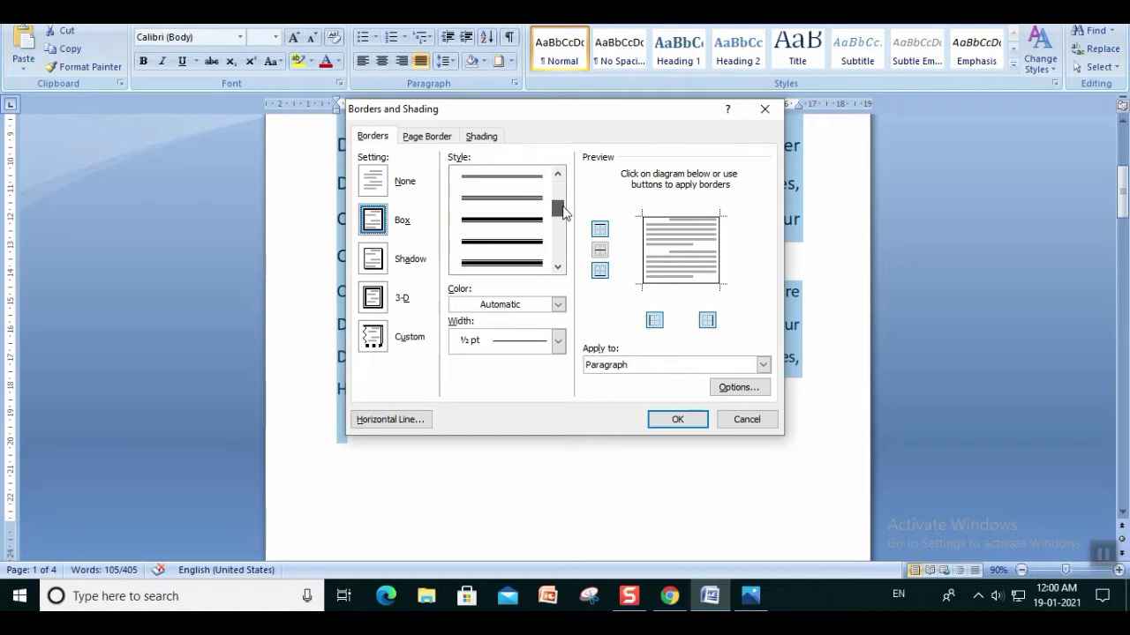
{"action": "left_click", "coordinate": [519, 222]}
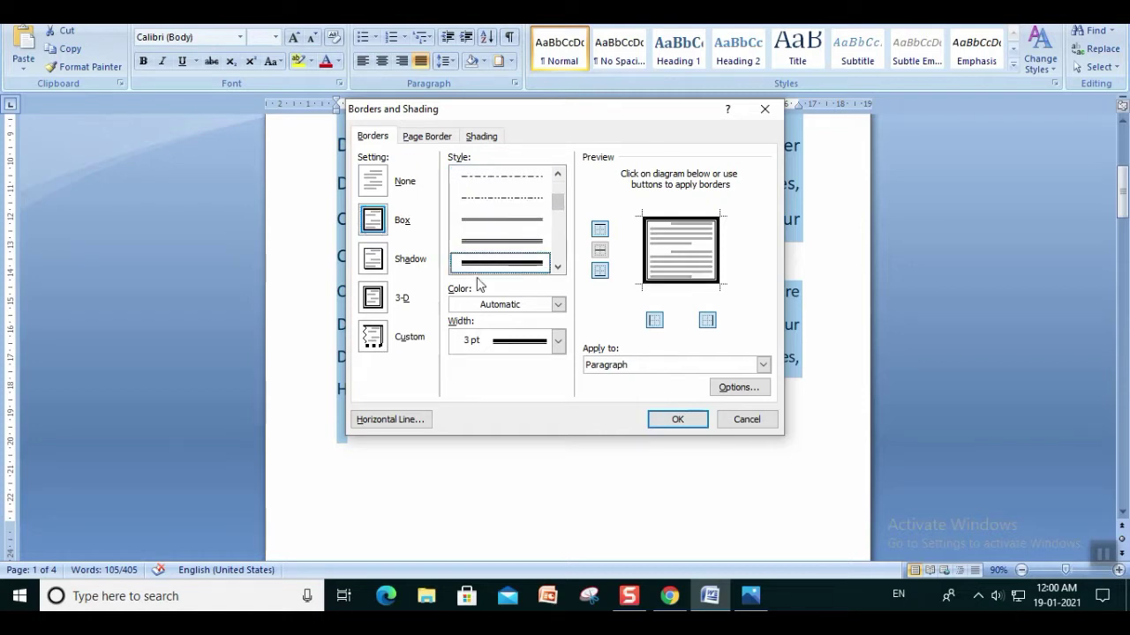
{"action": "left_click", "coordinate": [558, 306]}
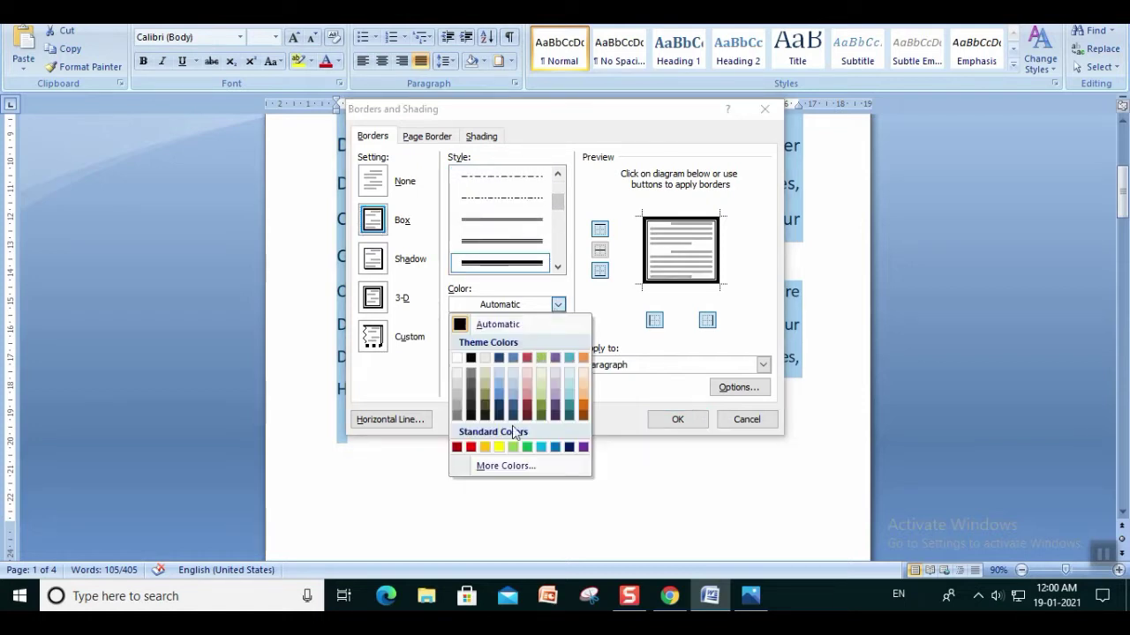
{"action": "left_click", "coordinate": [471, 447]}
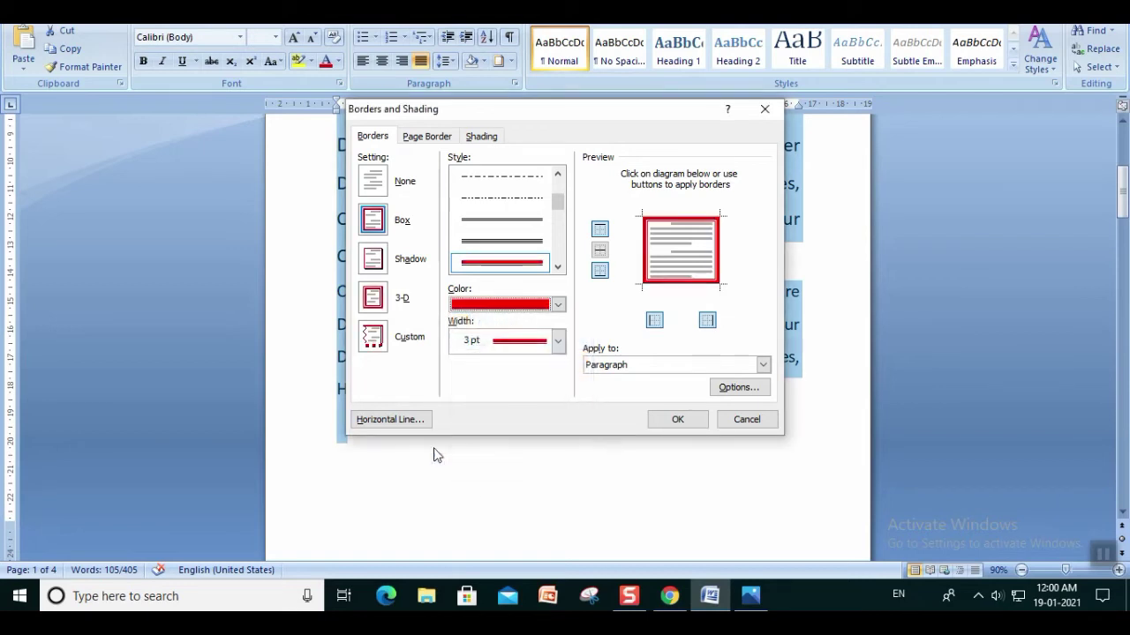
{"action": "left_click", "coordinate": [676, 422]}
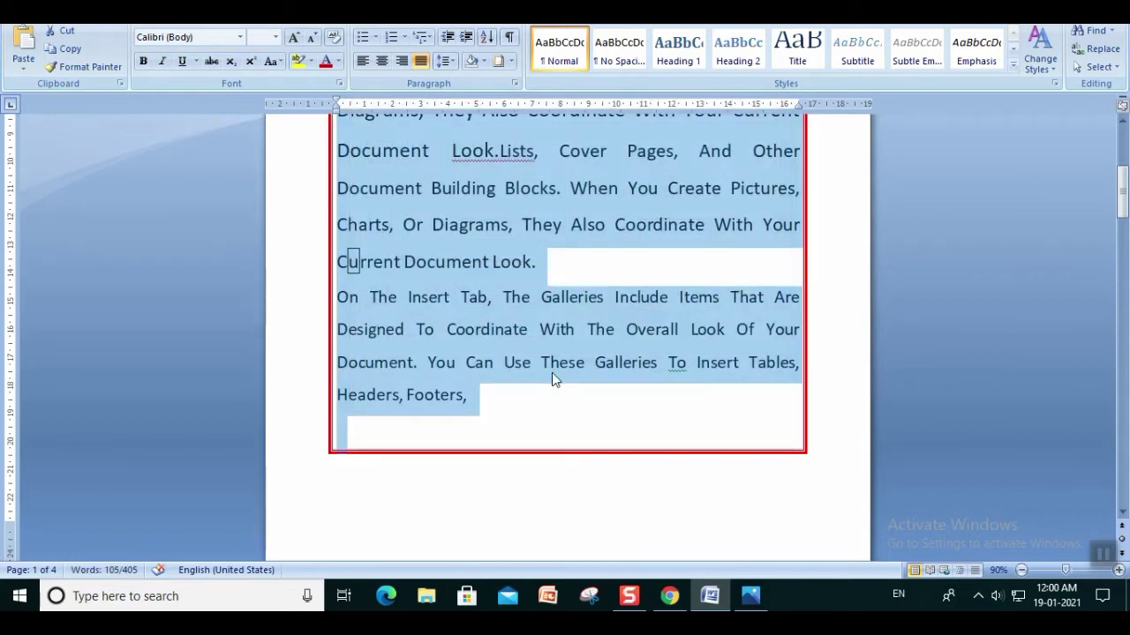
- Select the block from Lists, Cover Pages through Look
{"action": "scroll", "coordinate": [552, 372], "scroll_direction": "up", "scroll_amount": 5}
{"action": "scroll", "coordinate": [552, 373], "scroll_direction": "up", "scroll_amount": 2}
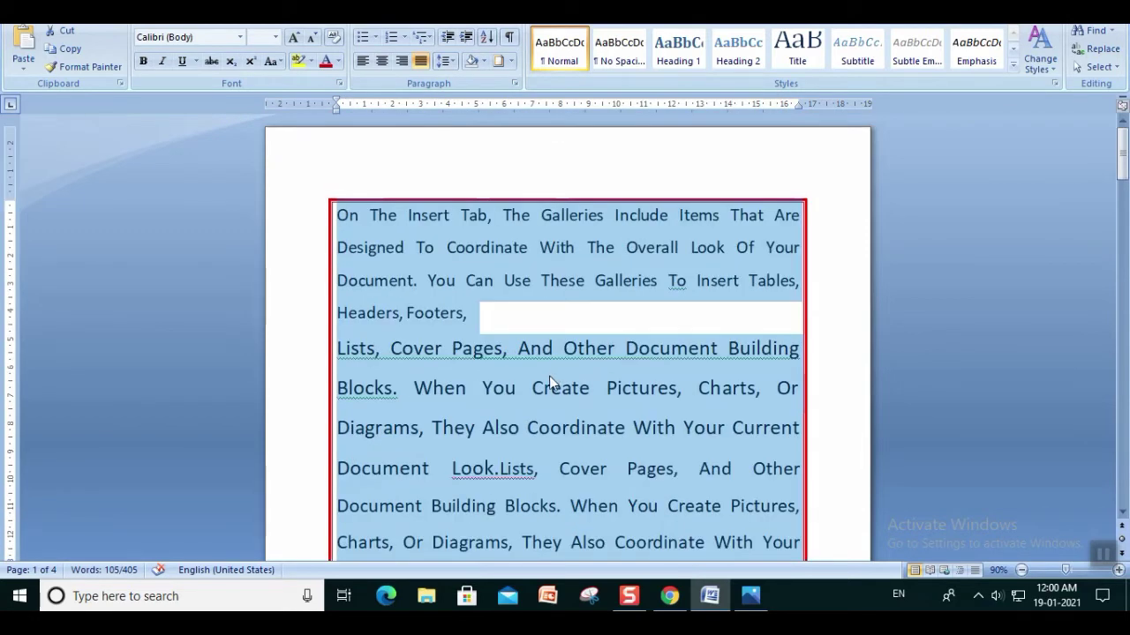
{"action": "left_click", "coordinate": [551, 381]}
{"action": "scroll", "coordinate": [378, 368], "scroll_direction": "down", "scroll_amount": 1}
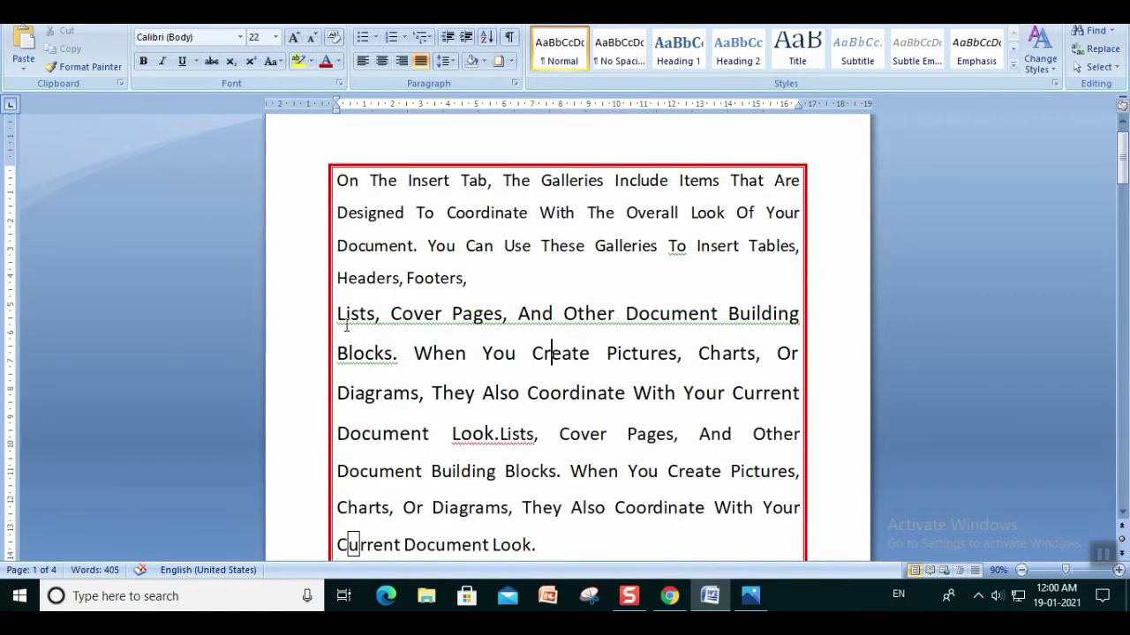
{"action": "left_click_drag", "start_coordinate": [339, 320], "coordinate": [542, 535]}
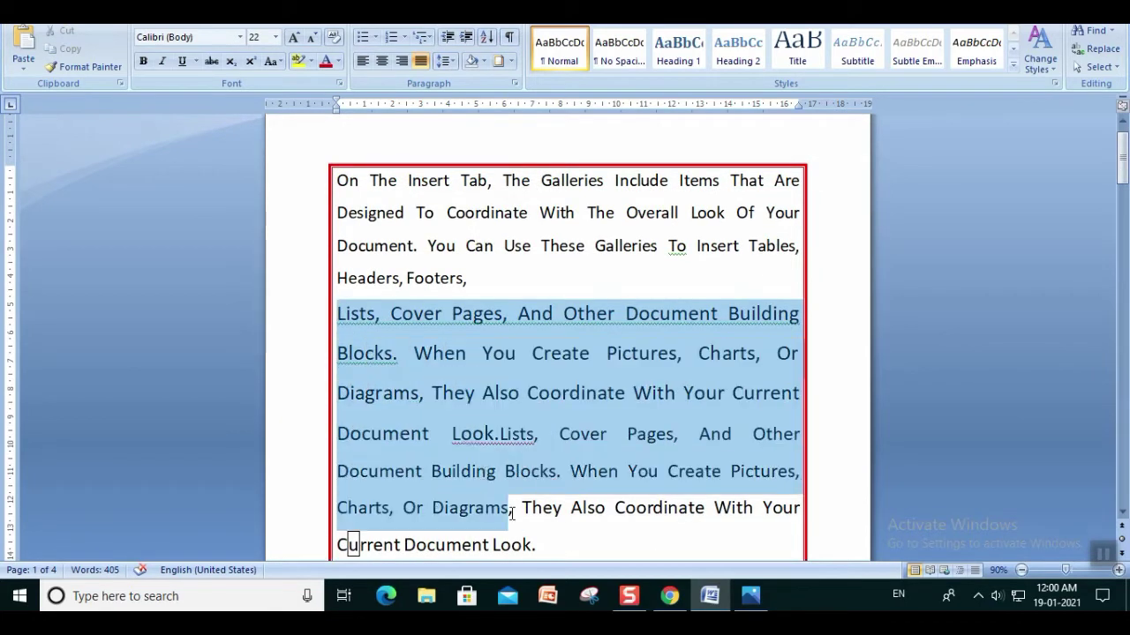
{"action": "left_click_drag", "start_coordinate": [561, 547], "coordinate": [549, 482]}
{"action": "left_click", "coordinate": [509, 62]}
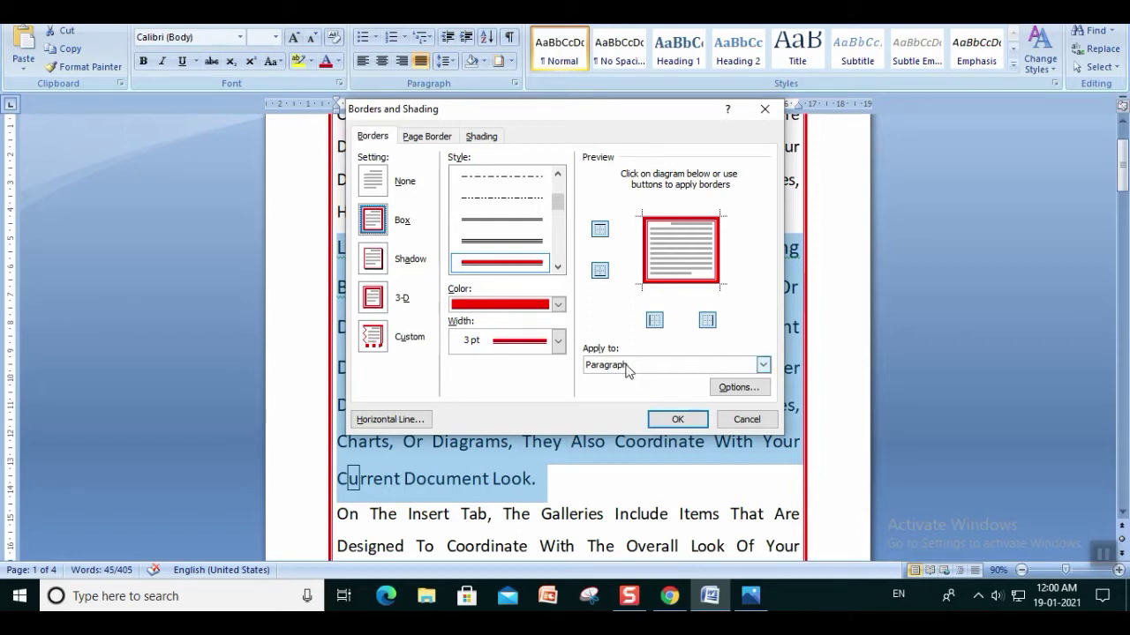
- Give the selected block a thick dashed 3 pt box border
{"action": "left_click", "coordinate": [557, 305]}
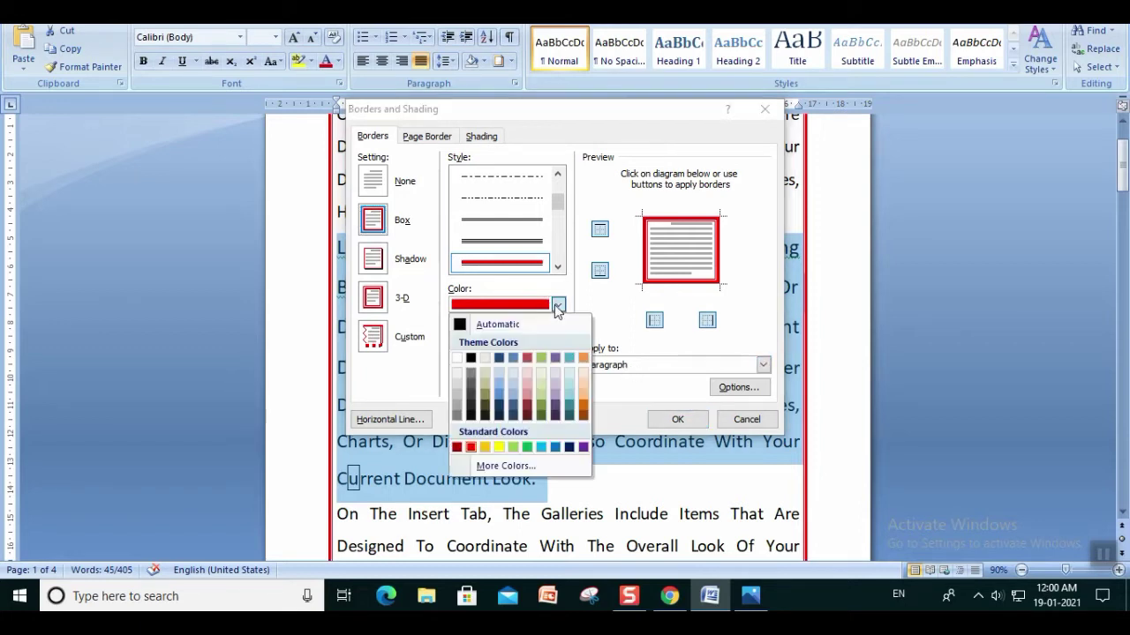
{"action": "left_click", "coordinate": [544, 448]}
{"action": "scroll", "coordinate": [565, 209], "scroll_direction": "down", "scroll_amount": 2}
{"action": "scroll", "coordinate": [560, 221], "scroll_direction": "down", "scroll_amount": 1}
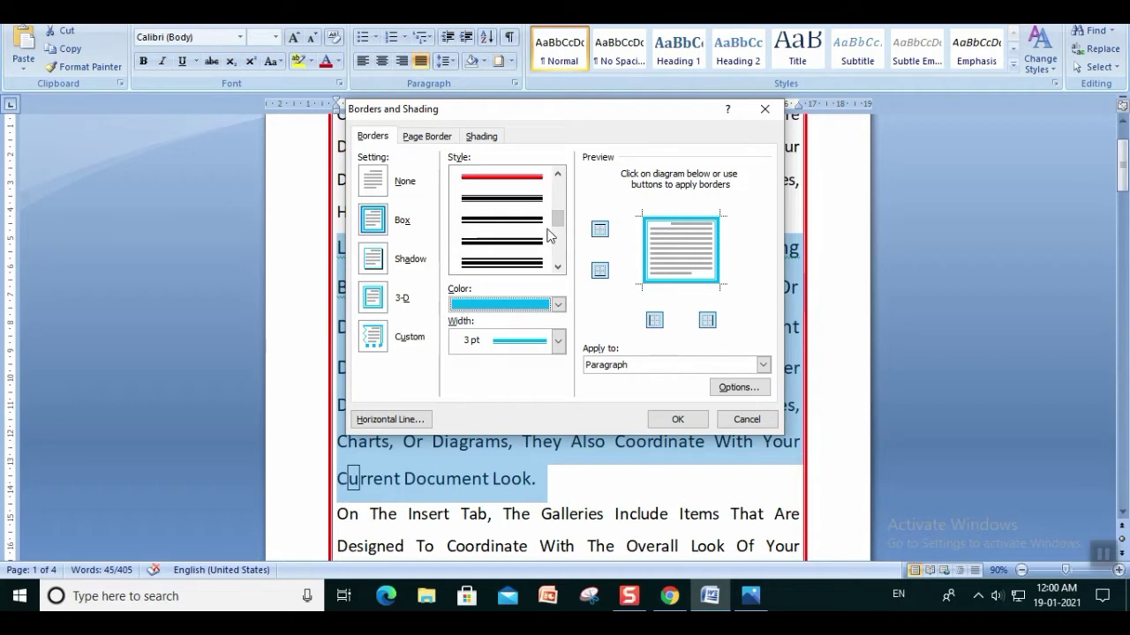
{"action": "scroll", "coordinate": [557, 220], "scroll_direction": "down", "scroll_amount": 3}
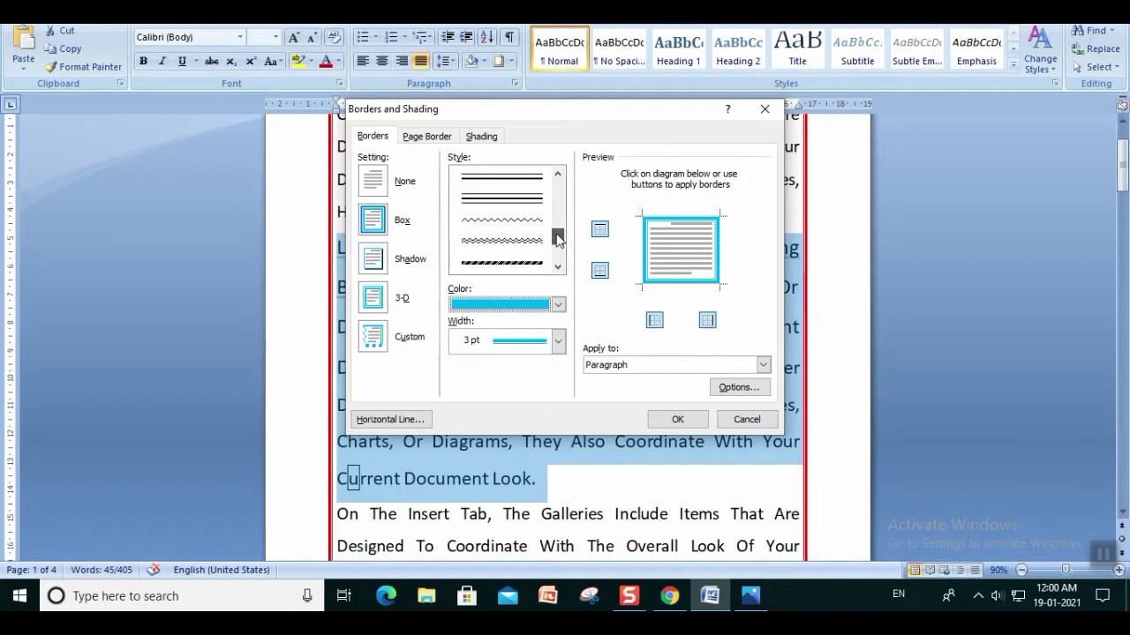
{"action": "left_click", "coordinate": [528, 265]}
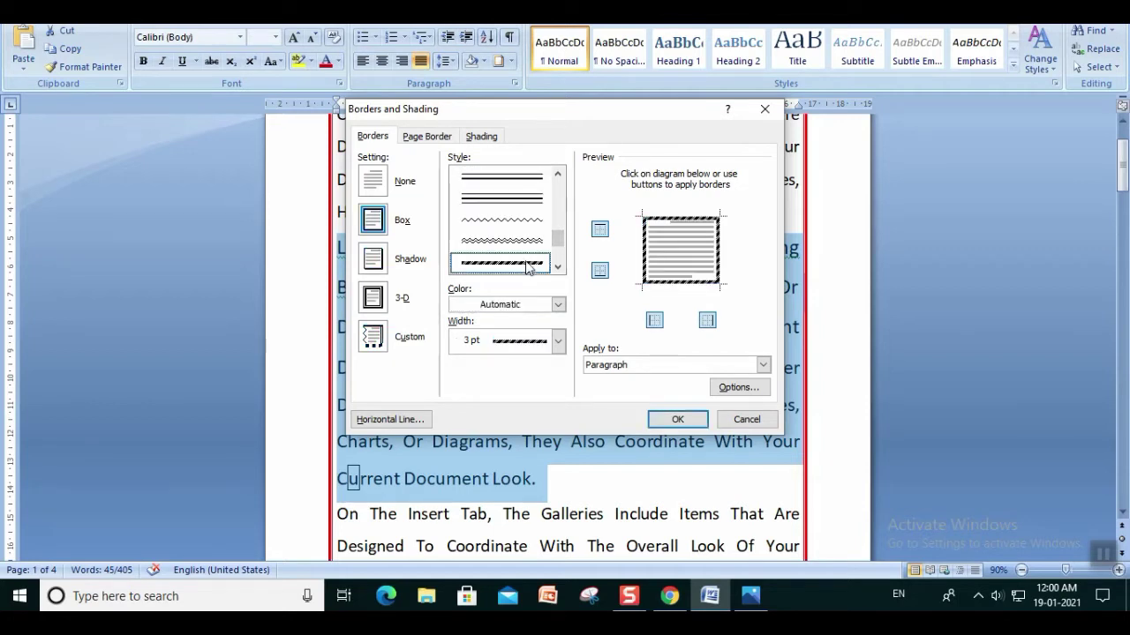
{"action": "left_click", "coordinate": [674, 421]}
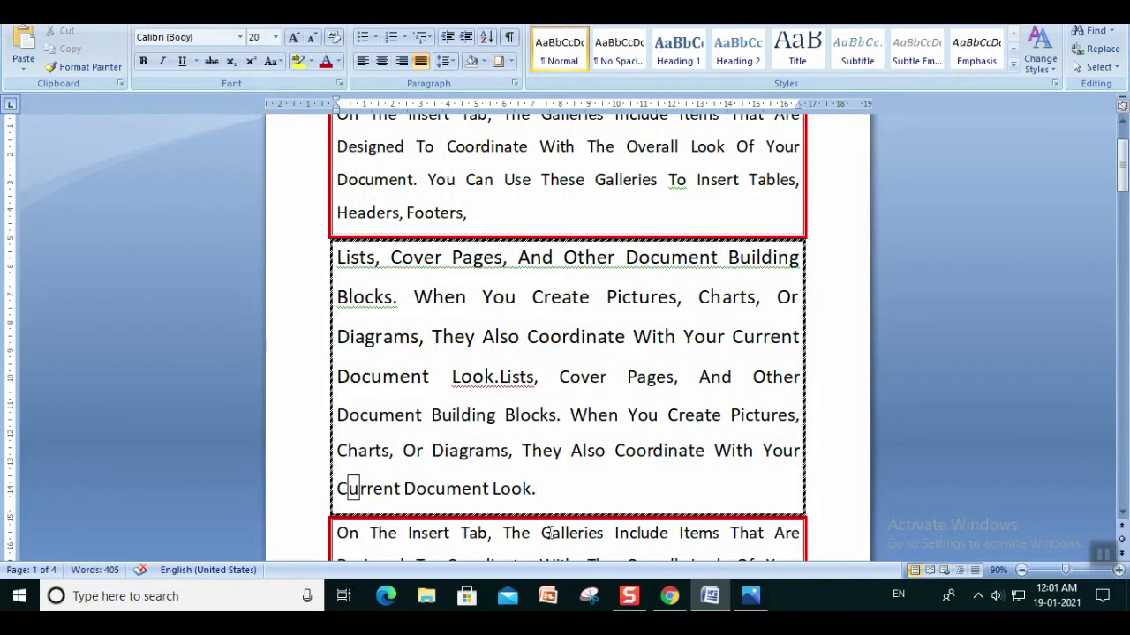
- Select the first paragraph and choose a light-blue double wavy border style
{"action": "scroll", "coordinate": [475, 308], "scroll_direction": "up", "scroll_amount": 2}
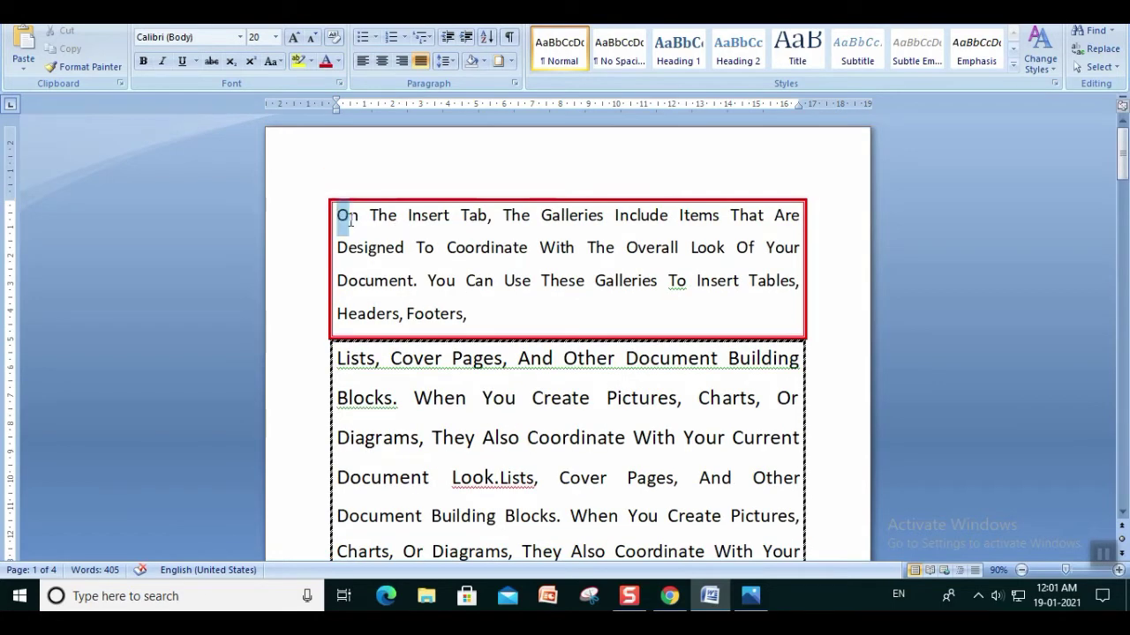
{"action": "left_click_drag", "start_coordinate": [341, 215], "coordinate": [477, 316]}
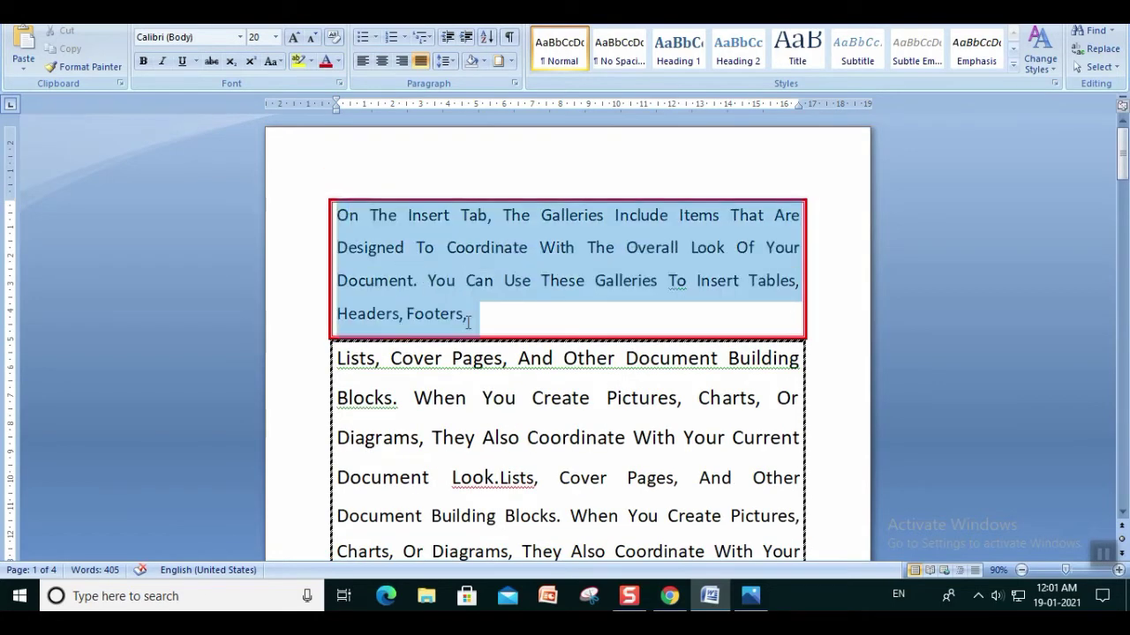
{"action": "left_click", "coordinate": [510, 62]}
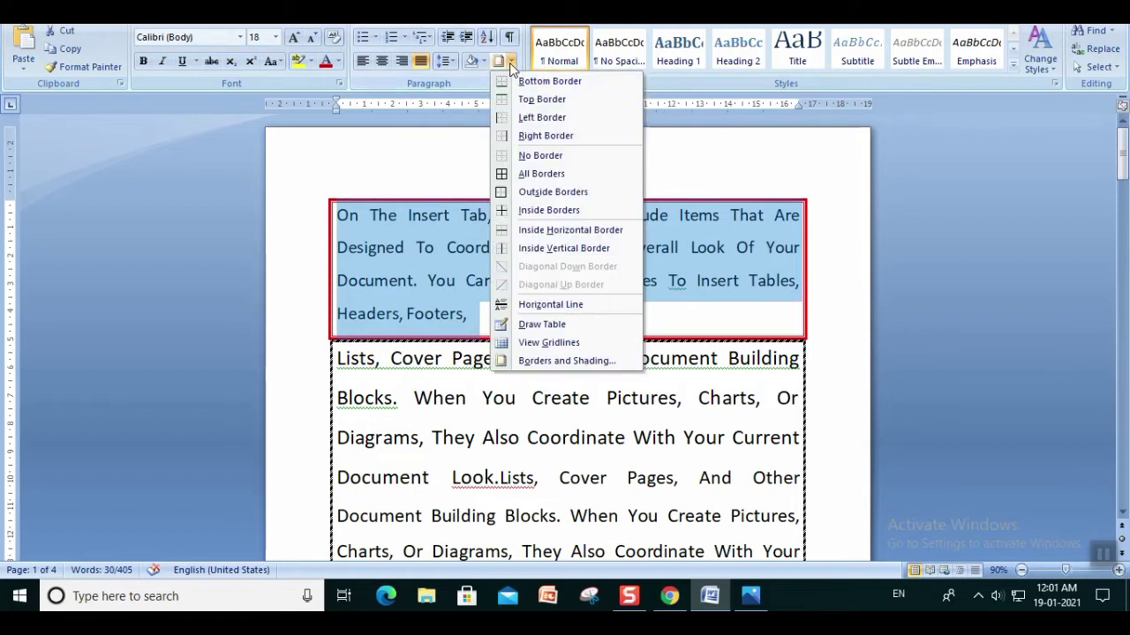
{"action": "left_click", "coordinate": [525, 362]}
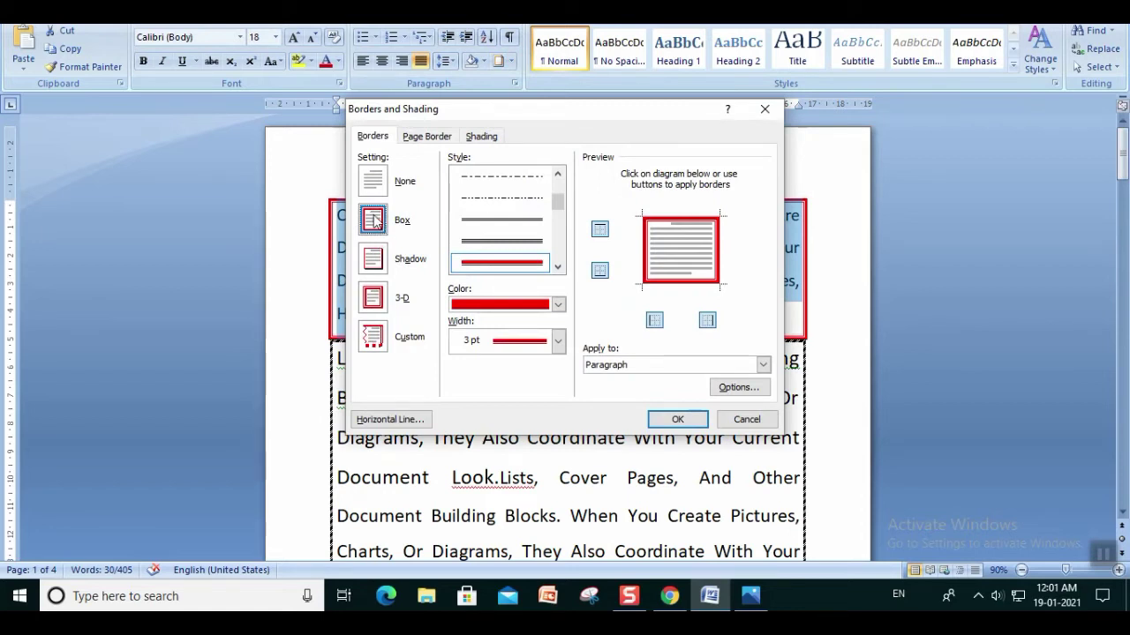
{"action": "left_click_drag", "start_coordinate": [557, 205], "coordinate": [558, 243]}
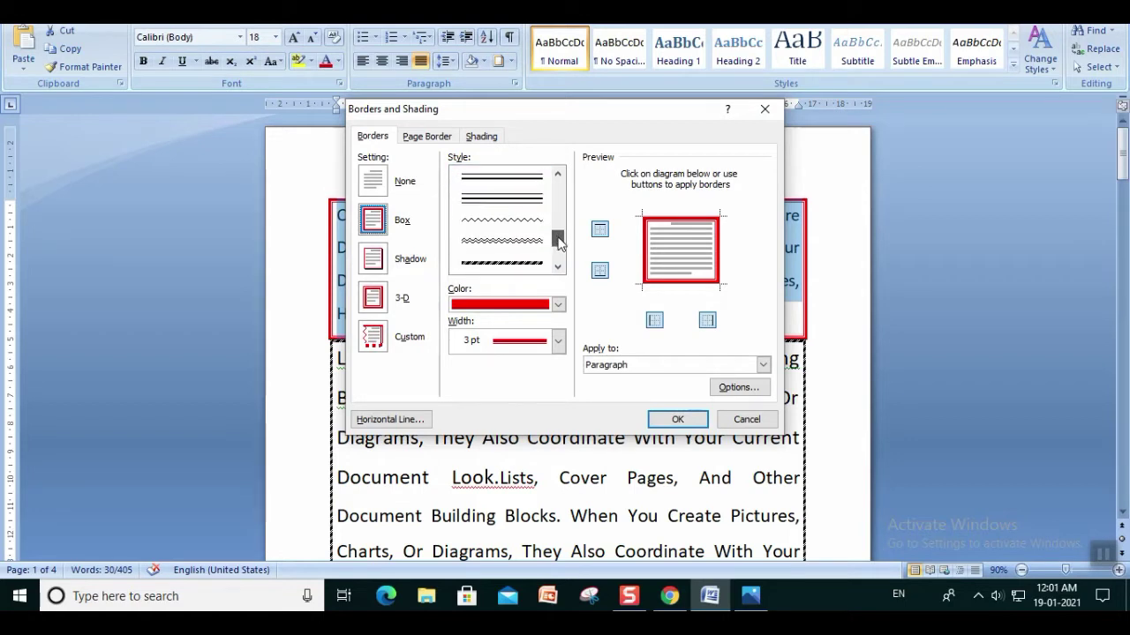
{"action": "left_click", "coordinate": [530, 248]}
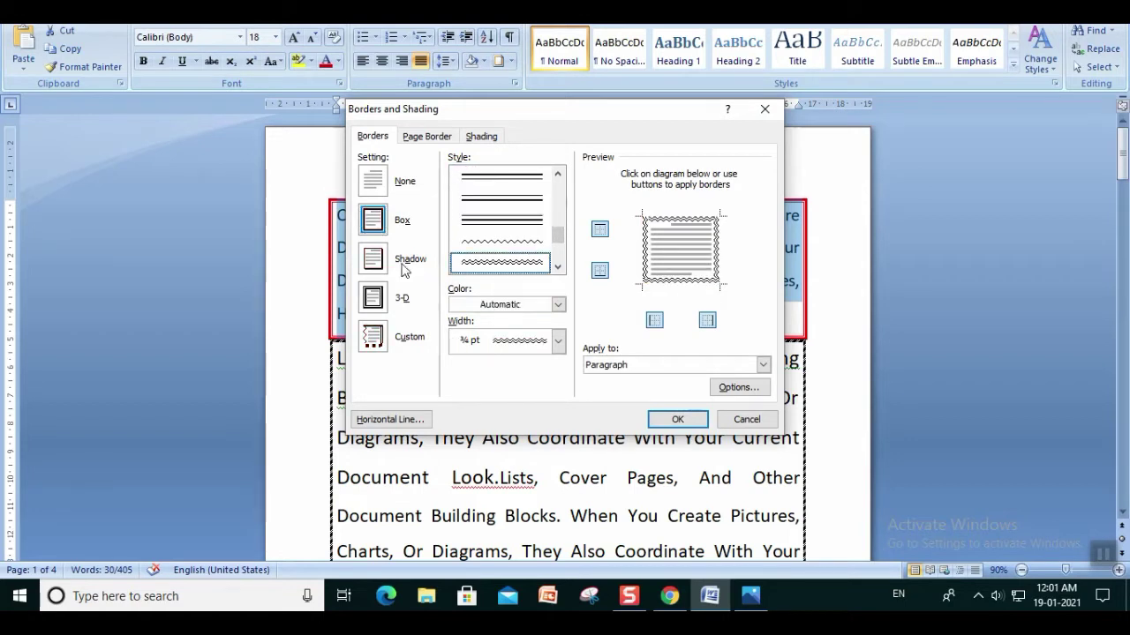
{"action": "left_click", "coordinate": [558, 305]}
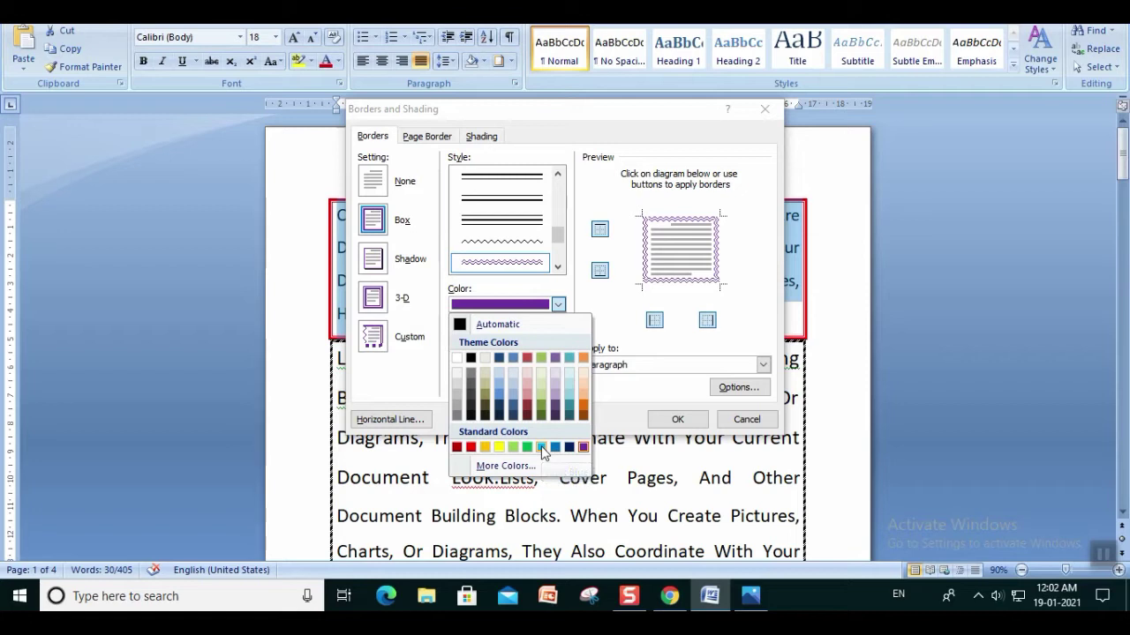
{"action": "left_click", "coordinate": [541, 447]}
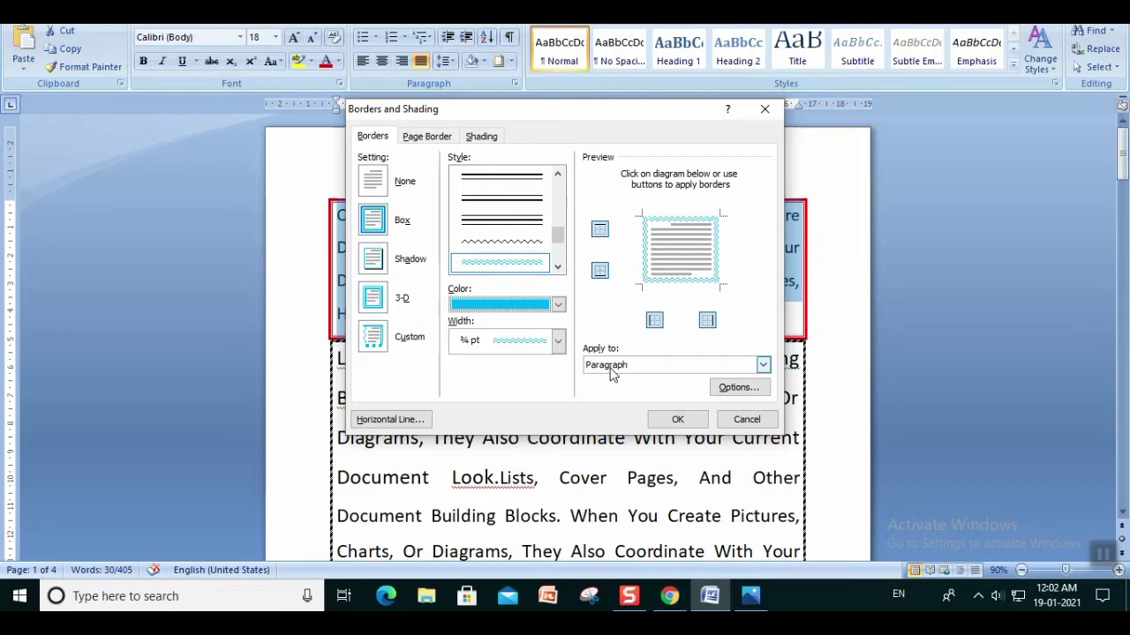
- Apply the wavy border to Text only, then deselect to inspect it
{"action": "left_click", "coordinate": [609, 367]}
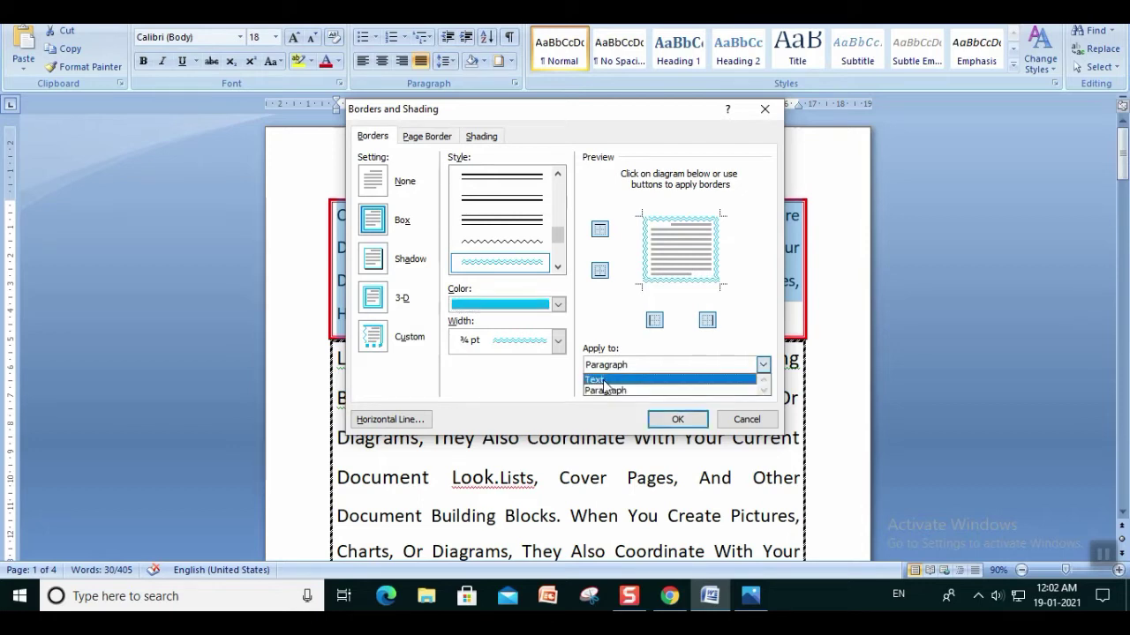
{"action": "left_click", "coordinate": [603, 381]}
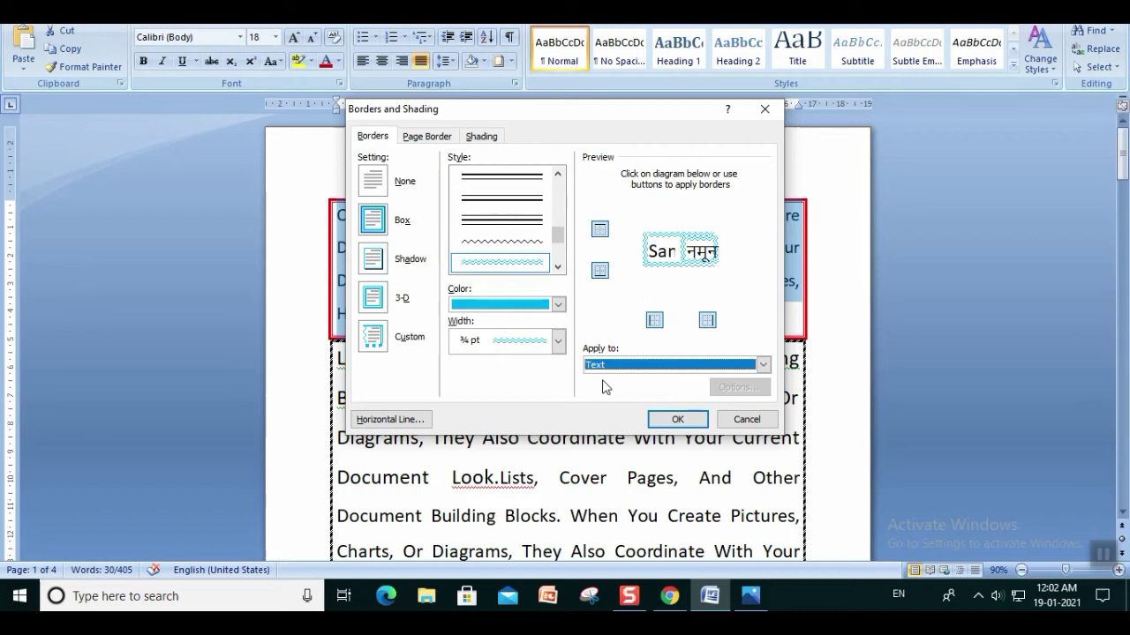
{"action": "left_click", "coordinate": [683, 424]}
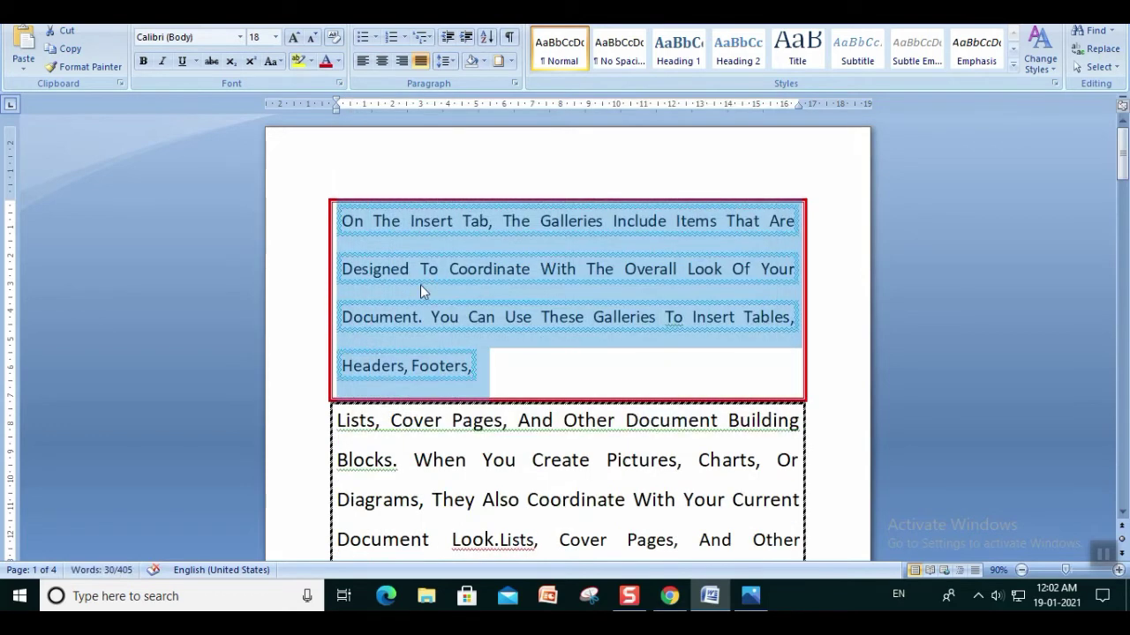
{"action": "left_click", "coordinate": [420, 284]}
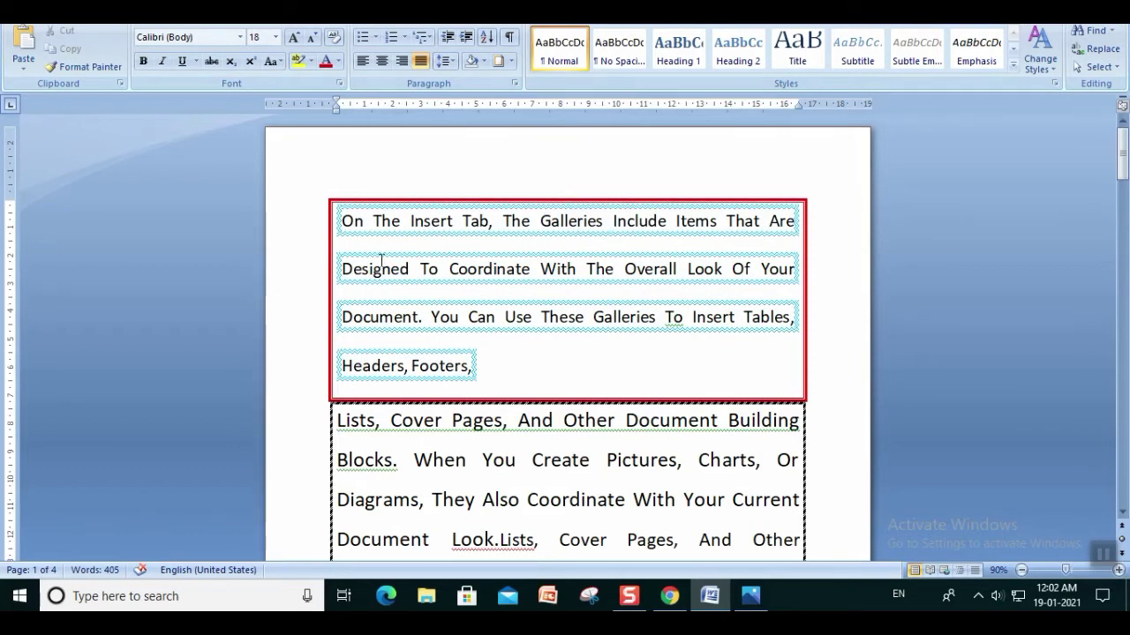
- Choose the green tree Art design as the page border
{"action": "scroll", "coordinate": [489, 342], "scroll_direction": "down", "scroll_amount": 2}
{"action": "scroll", "coordinate": [465, 360], "scroll_direction": "down", "scroll_amount": 3}
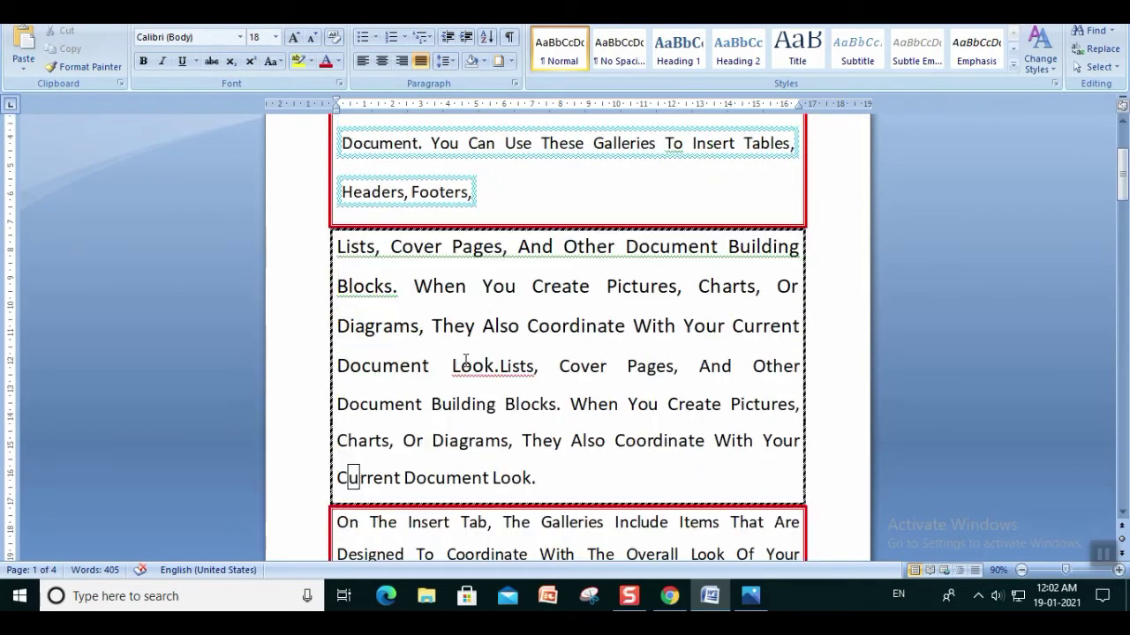
{"action": "scroll", "coordinate": [554, 447], "scroll_direction": "down", "scroll_amount": 4}
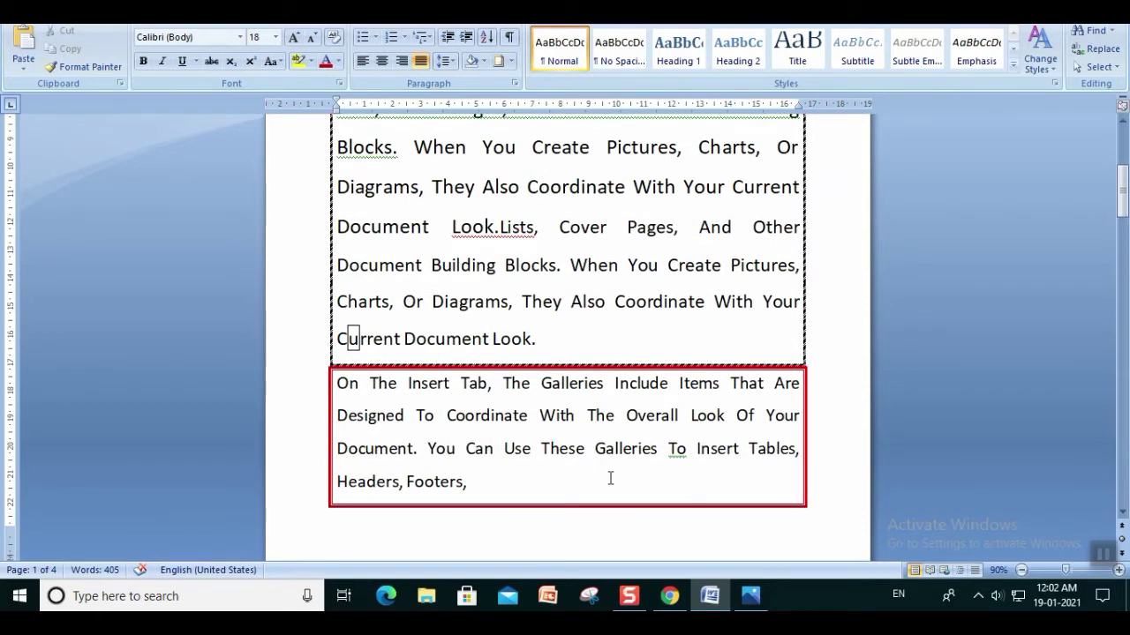
{"action": "scroll", "coordinate": [610, 479], "scroll_direction": "up", "scroll_amount": 1}
{"action": "scroll", "coordinate": [583, 423], "scroll_direction": "up", "scroll_amount": 5}
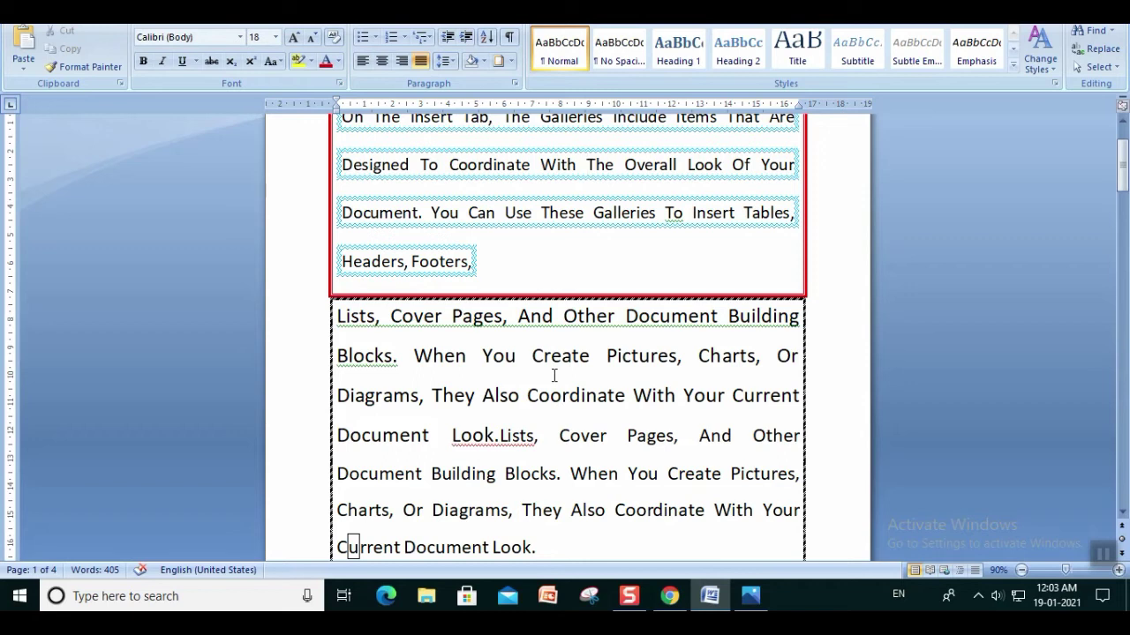
{"action": "left_click", "coordinate": [512, 61]}
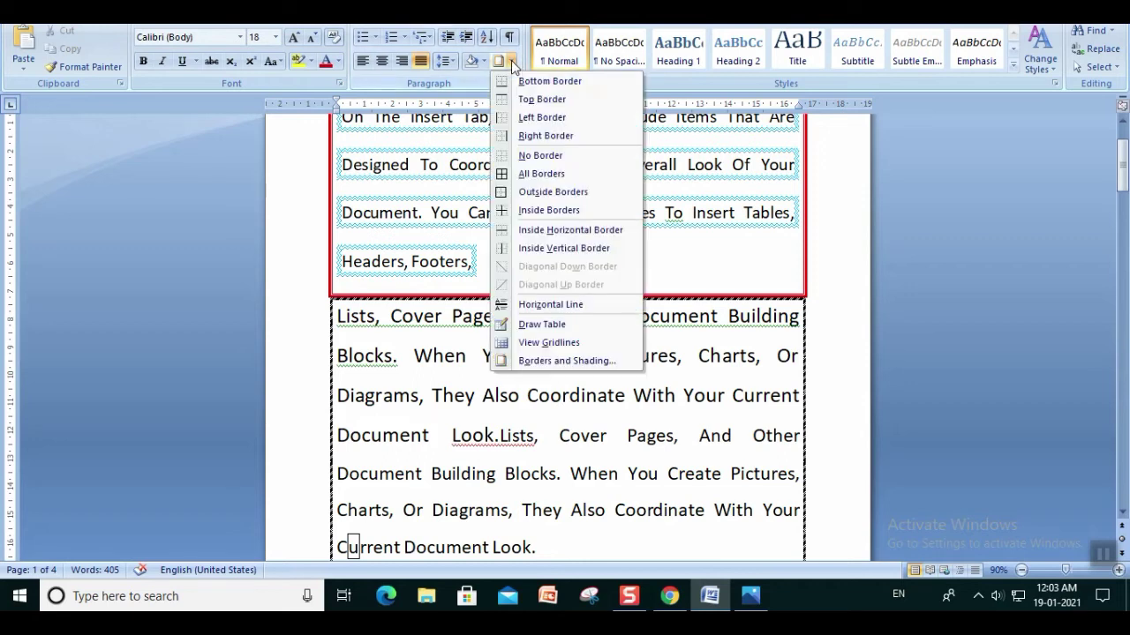
{"action": "left_click", "coordinate": [549, 360]}
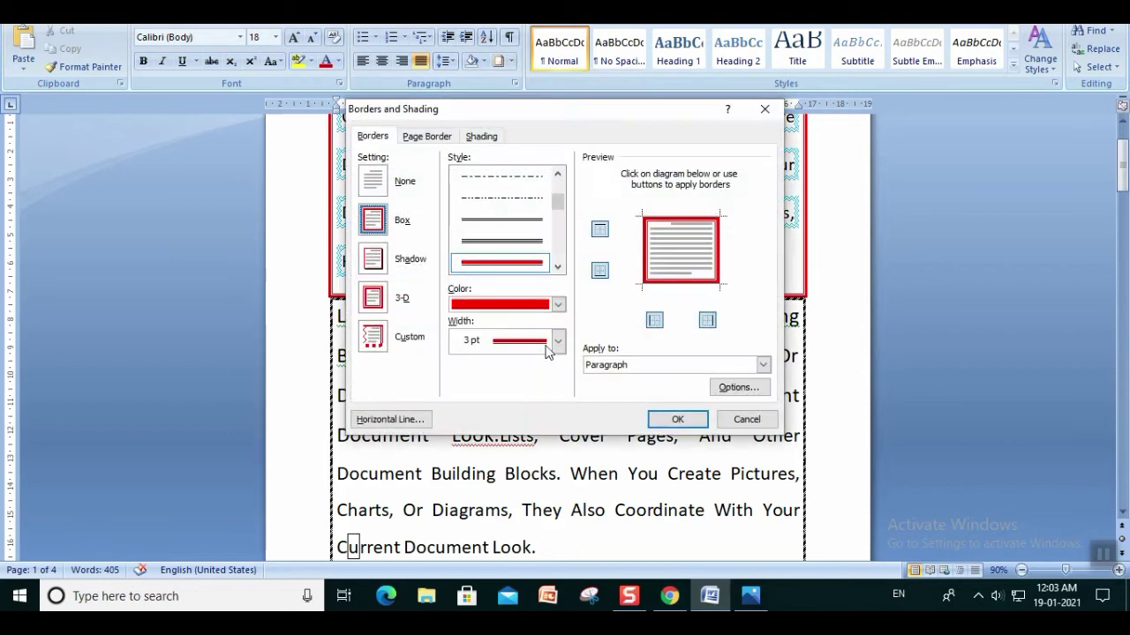
{"action": "left_click", "coordinate": [419, 141]}
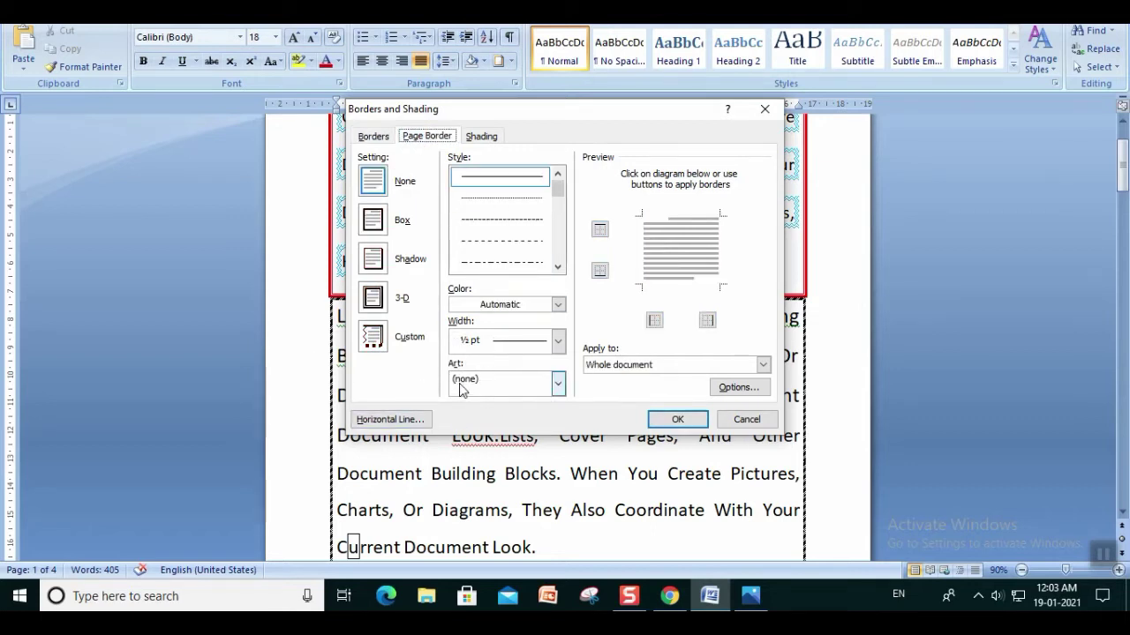
{"action": "left_click", "coordinate": [562, 389]}
{"action": "scroll", "coordinate": [505, 475], "scroll_direction": "down", "scroll_amount": 1}
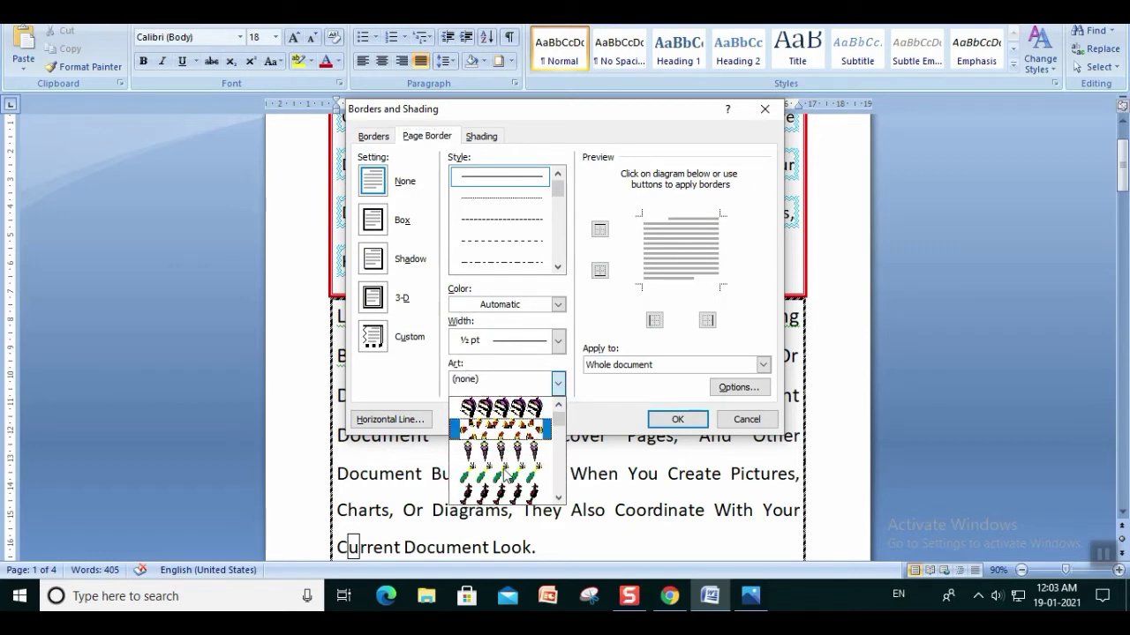
{"action": "scroll", "coordinate": [505, 475], "scroll_direction": "down", "scroll_amount": 1}
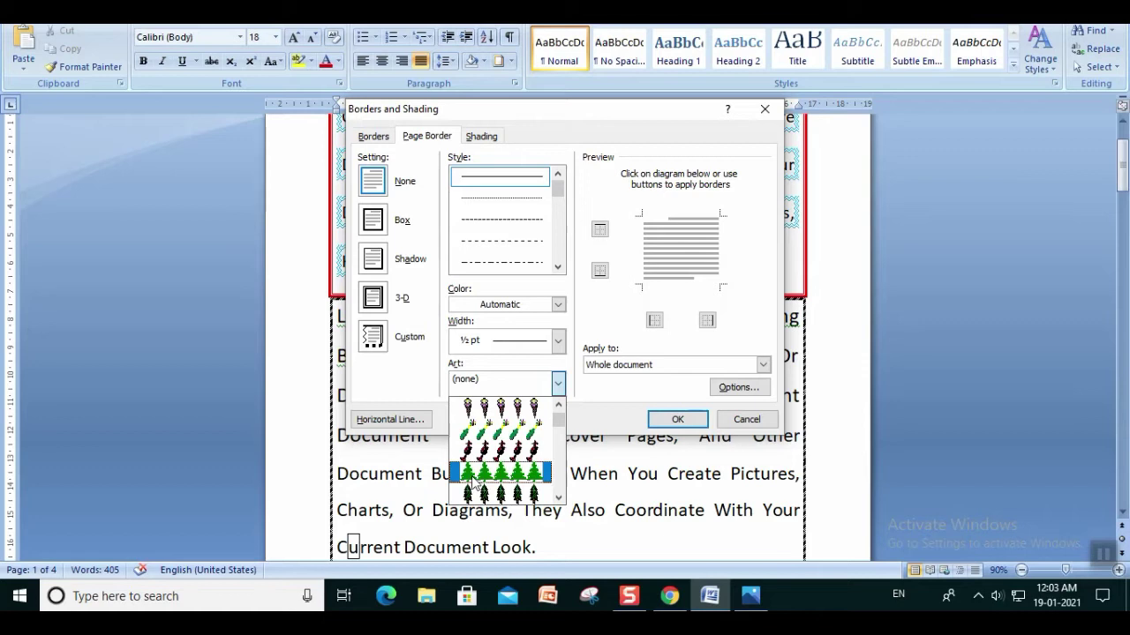
{"action": "left_click", "coordinate": [490, 475]}
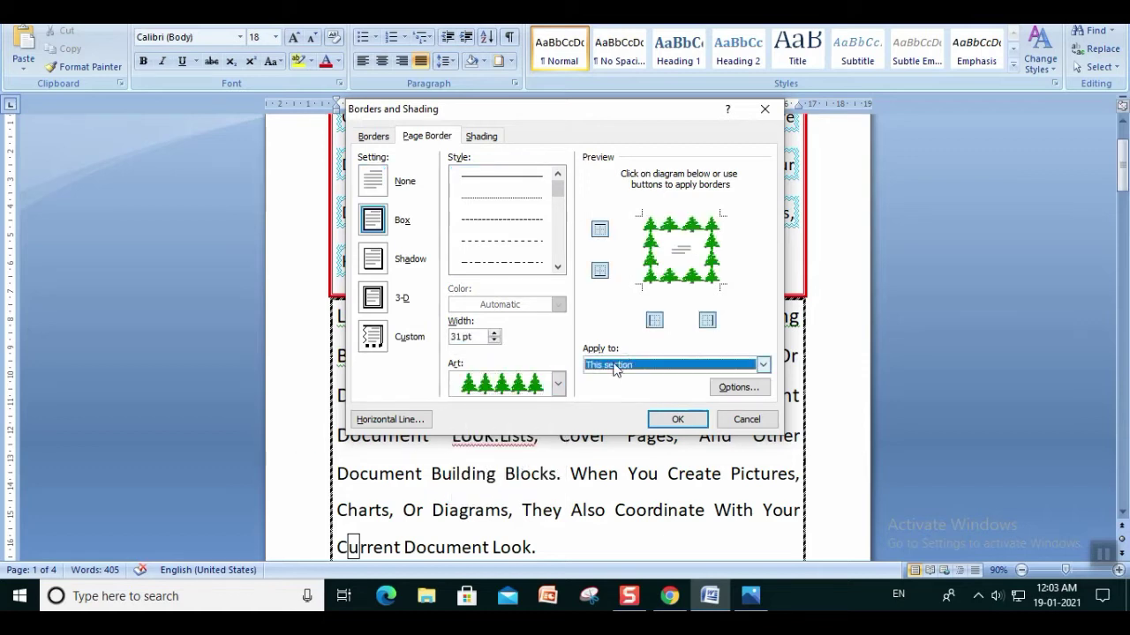
- Apply the tree art page border to the whole document
{"action": "left_click", "coordinate": [615, 370]}
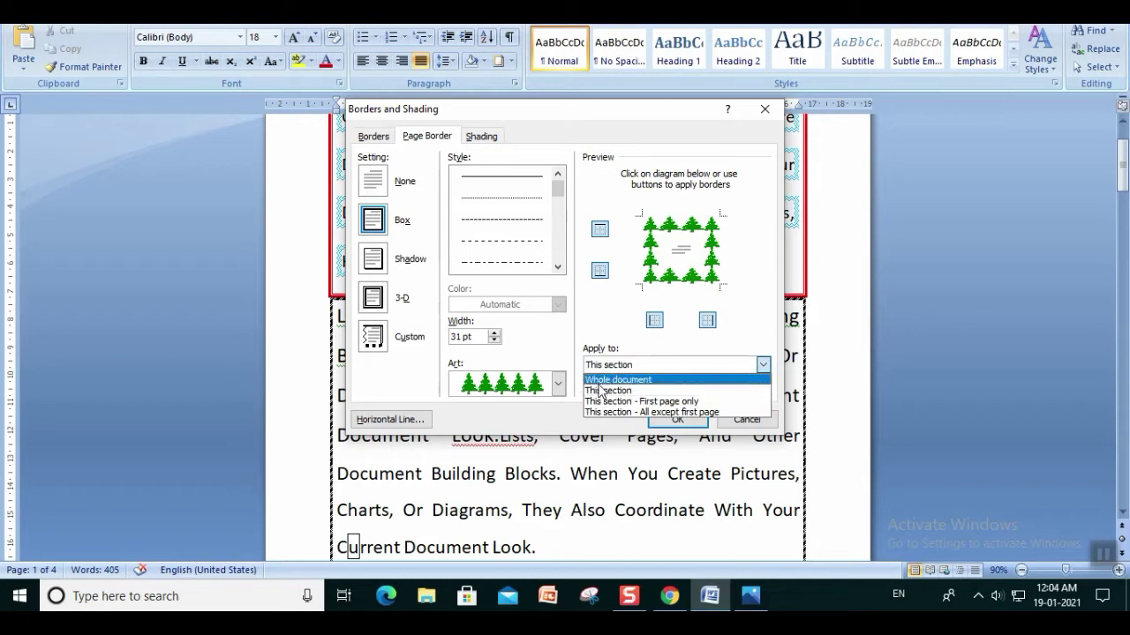
{"action": "left_click", "coordinate": [599, 381]}
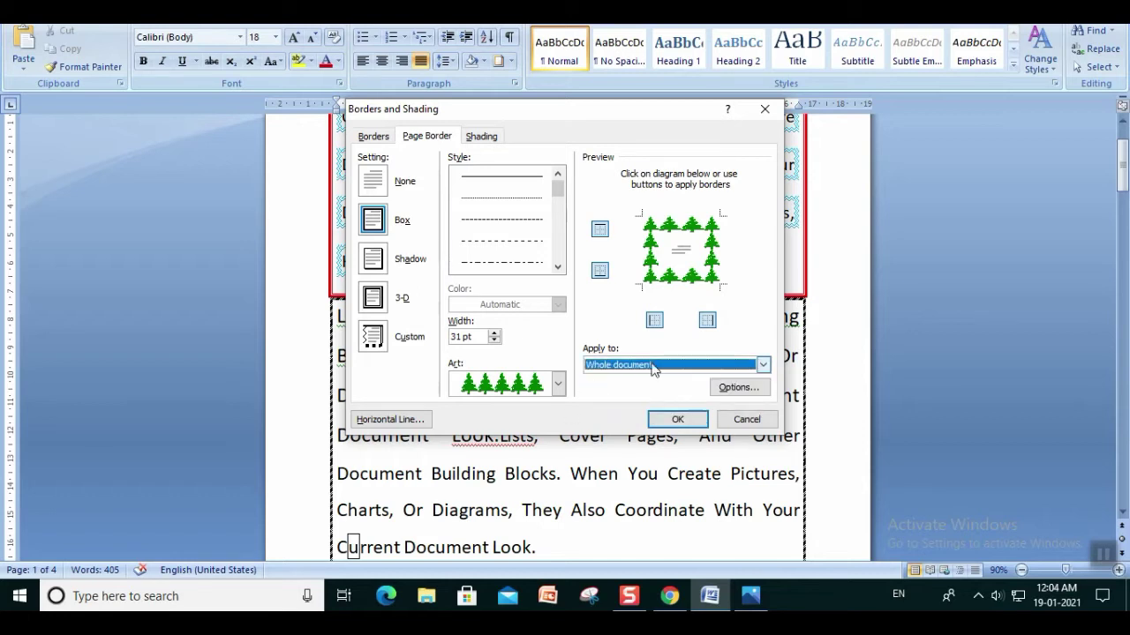
{"action": "left_click", "coordinate": [652, 367]}
{"action": "left_click", "coordinate": [628, 382]}
{"action": "left_click", "coordinate": [677, 422]}
{"action": "left_click", "coordinate": [677, 422]}
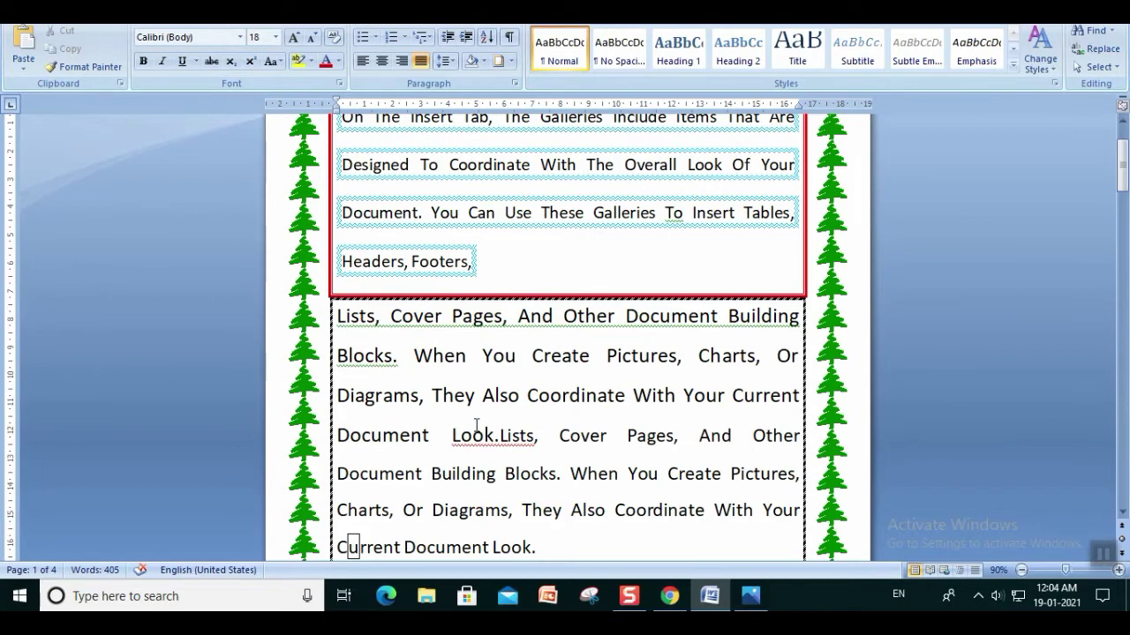
- Undo several recent changes to return the document to its earlier layout
{"action": "key", "text": "ctrl+z"}
{"action": "key", "text": "ctrl+z"}
{"action": "key", "text": "ctrl+z"}
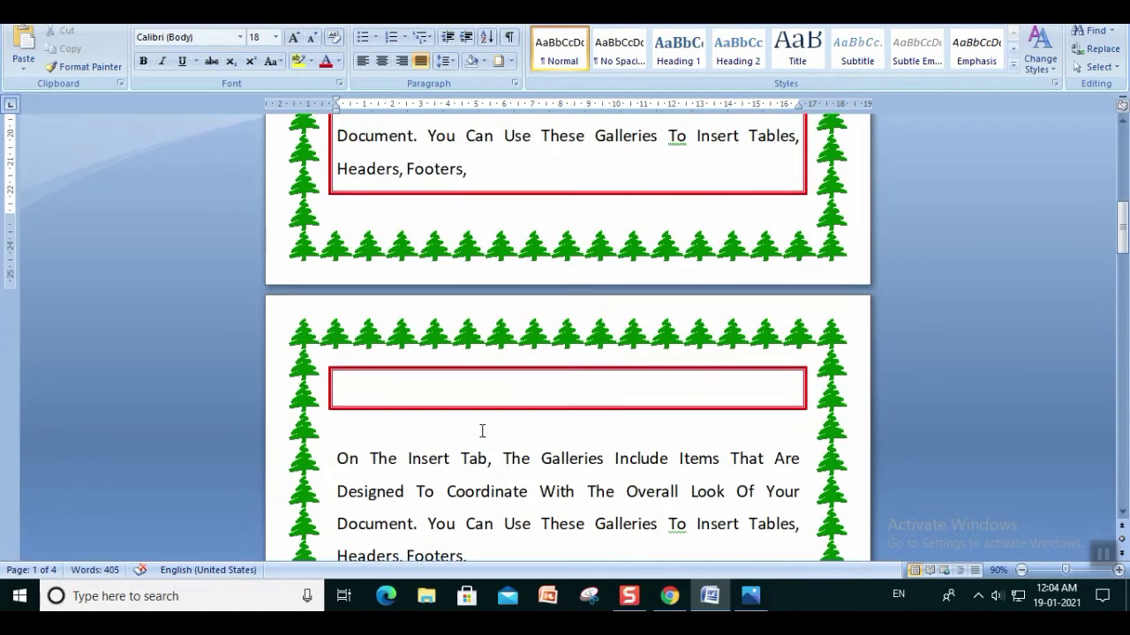
{"action": "key", "text": "ctrl+z"}
{"action": "key", "text": "ctrl+z"}
{"action": "key", "text": "ctrl+z"}
{"action": "key", "text": "ctrl+z"}
{"action": "key", "text": "ctrl+z"}
{"action": "key", "text": "ctrl+z"}
{"action": "key", "text": "ctrl+z"}
{"action": "key", "text": "ctrl+z"}
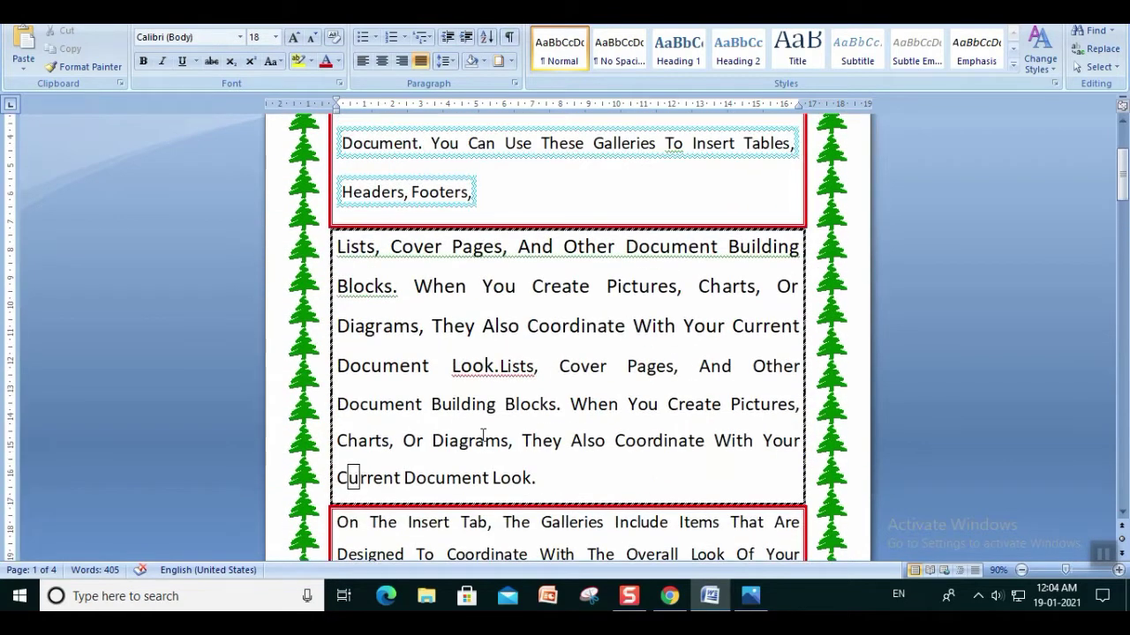
{"action": "key", "text": "ctrl+z"}
{"action": "key", "text": "ctrl+z"}
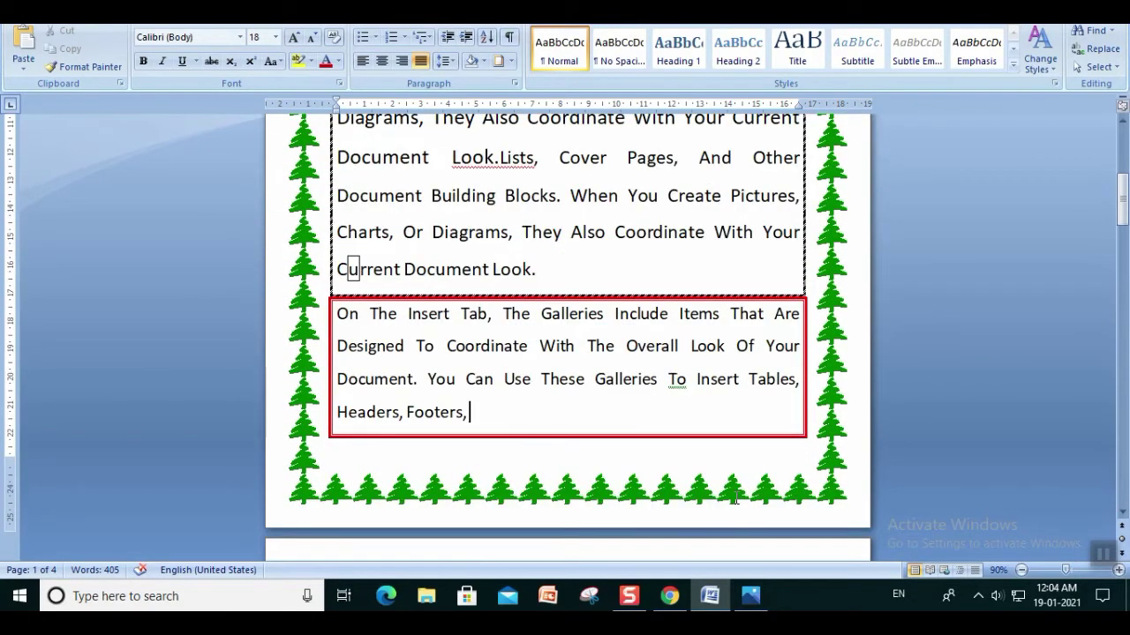
{"action": "scroll", "coordinate": [547, 511], "scroll_direction": "down", "scroll_amount": 2}
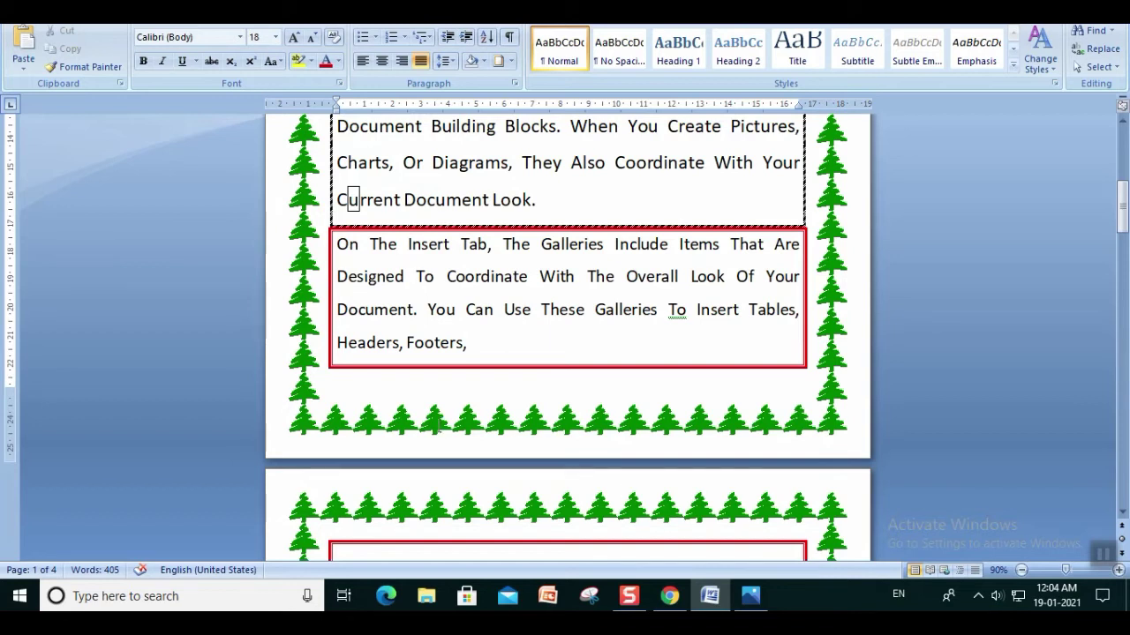
{"action": "key", "text": "ctrl+z"}
{"action": "key", "text": "ctrl+z"}
{"action": "key", "text": "ctrl+z"}
{"action": "key", "text": "ctrl+z"}
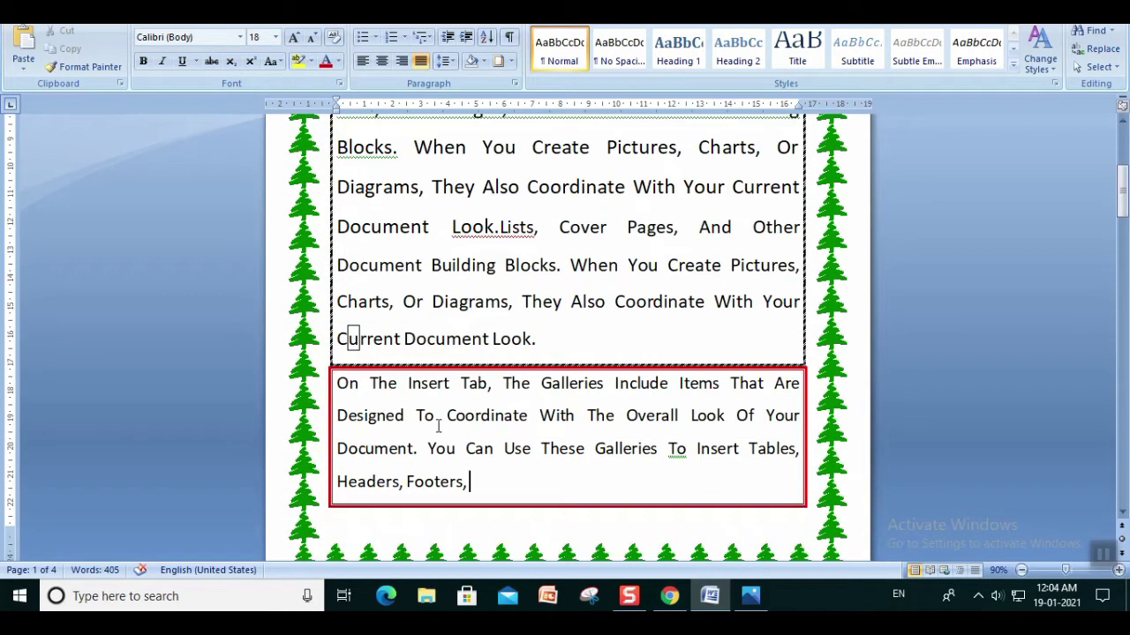
{"action": "scroll", "coordinate": [438, 426], "scroll_direction": "down", "scroll_amount": 5}
{"action": "key", "text": "ctrl+z"}
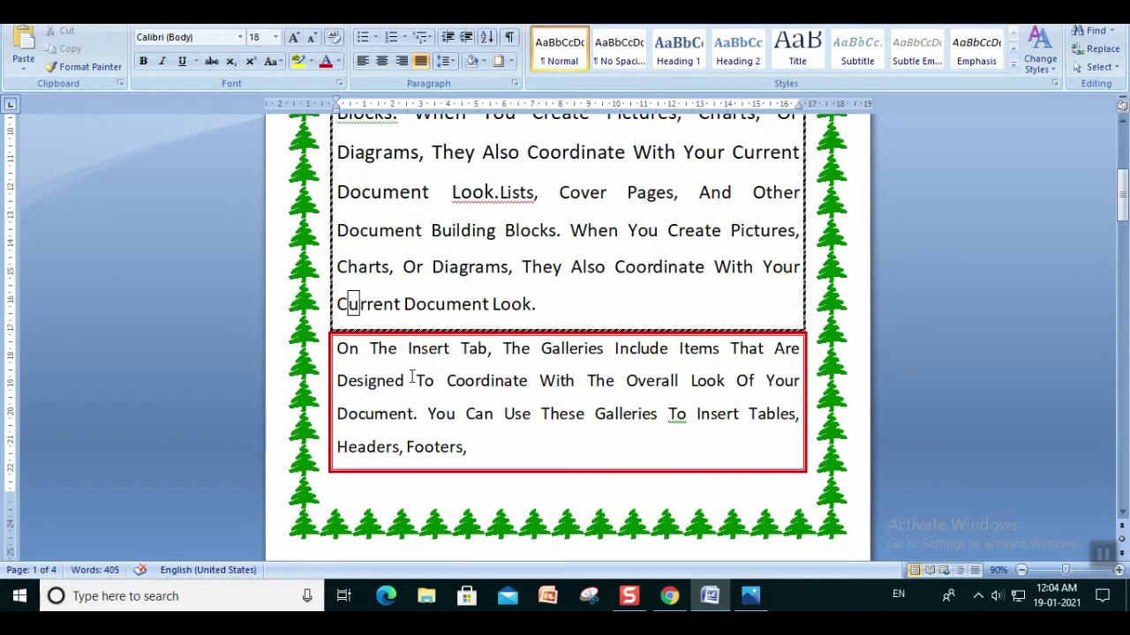
{"action": "key", "text": "ctrl+z"}
{"action": "left_click", "coordinate": [511, 62]}
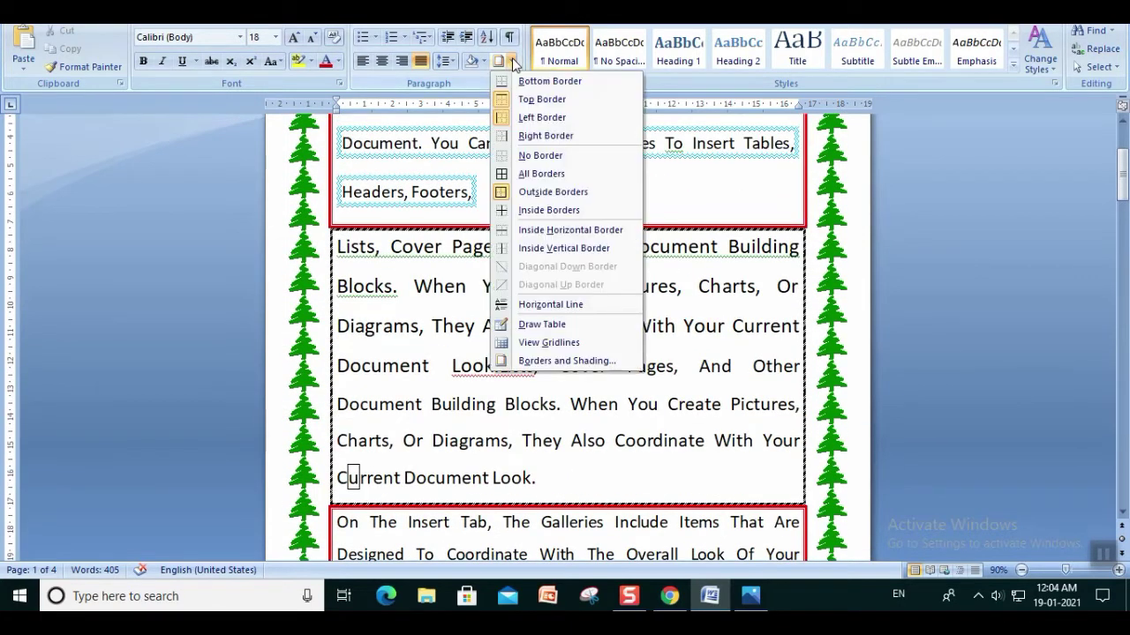
{"action": "left_click", "coordinate": [536, 362]}
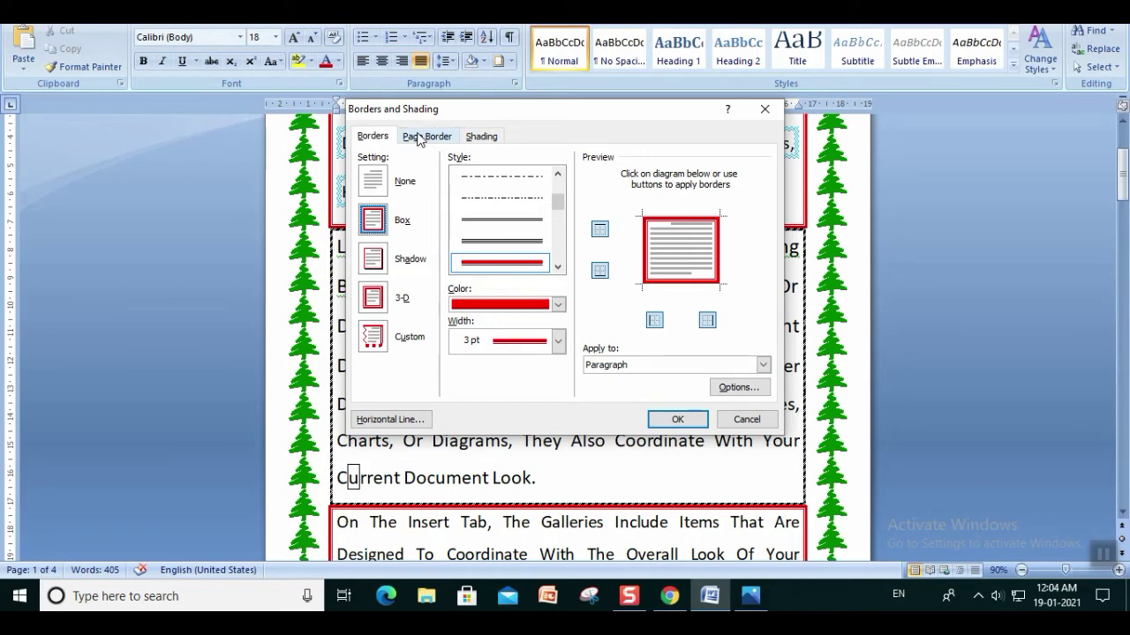
{"action": "left_click", "coordinate": [419, 138]}
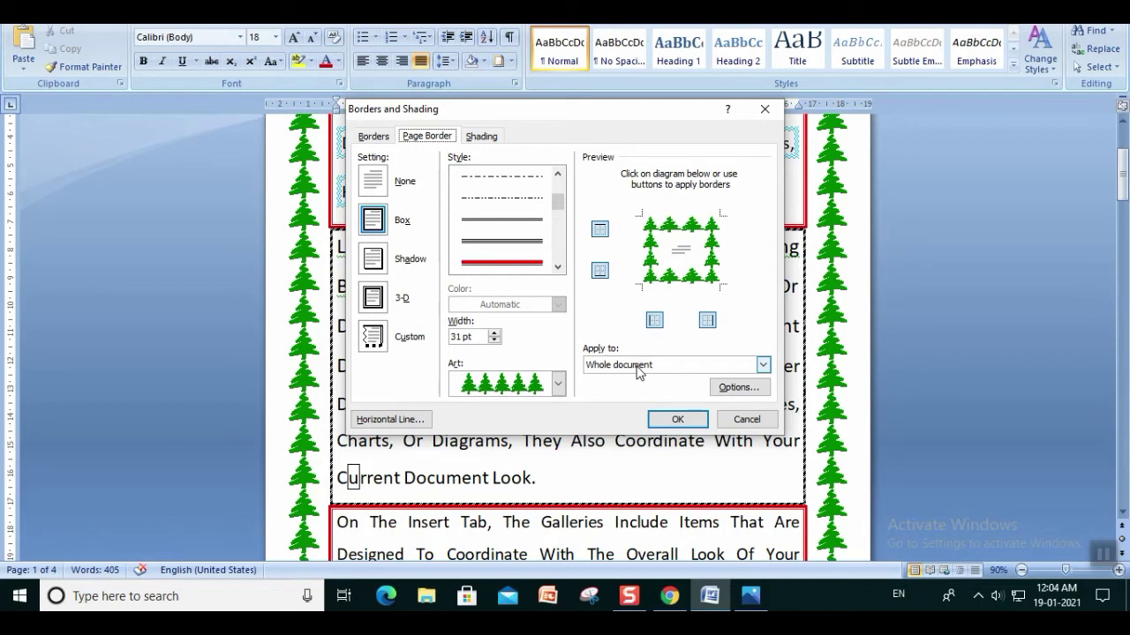
{"action": "left_click", "coordinate": [640, 372]}
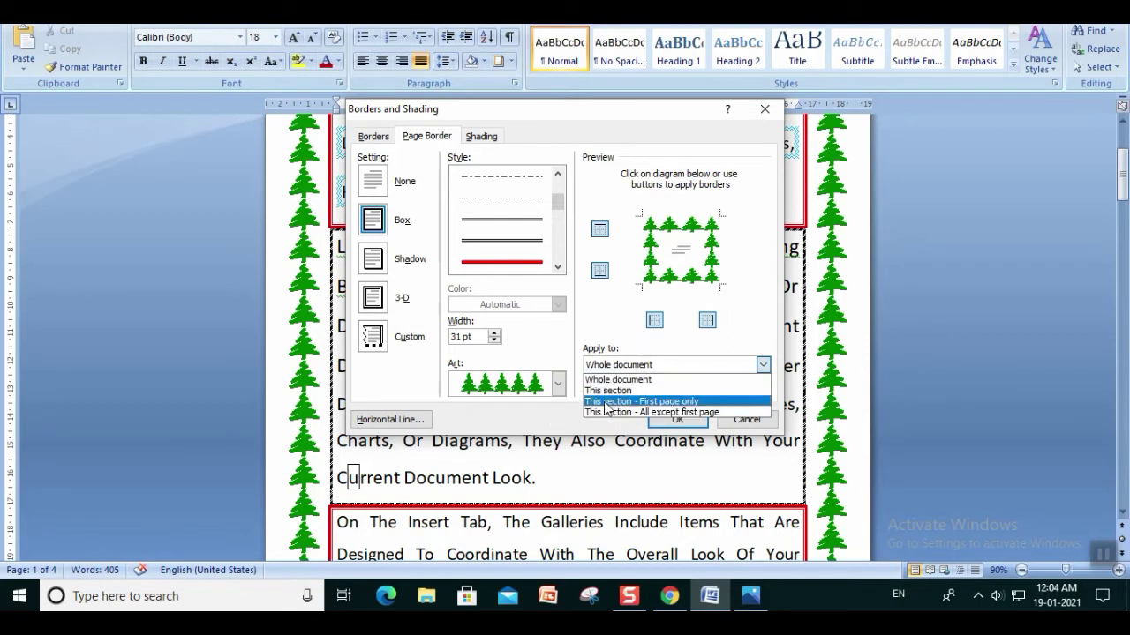
{"action": "left_click", "coordinate": [651, 403]}
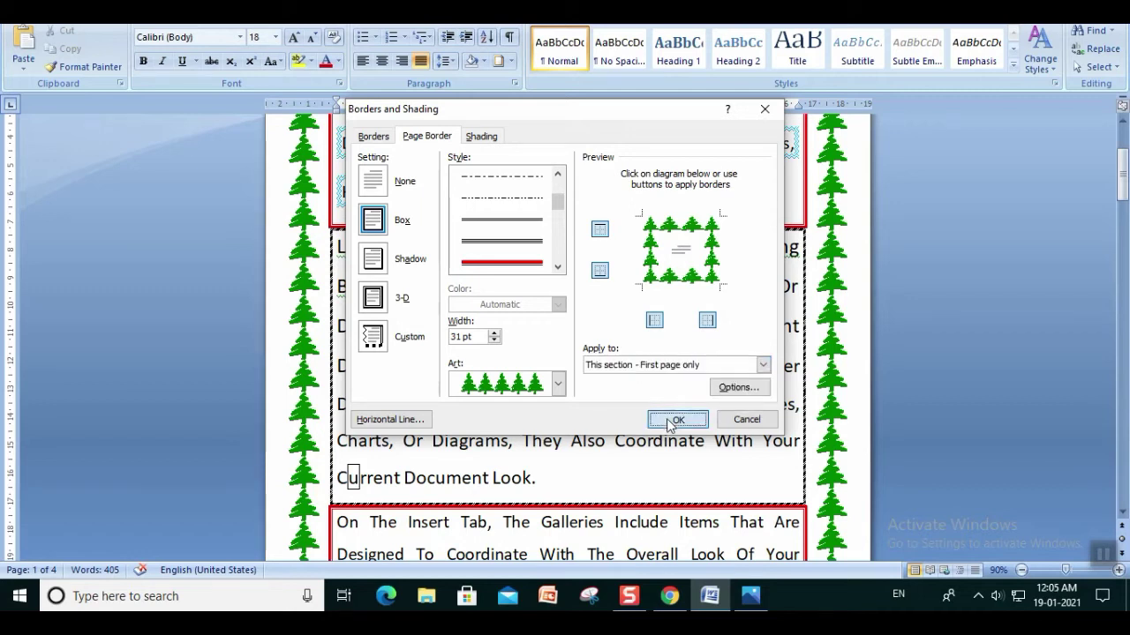
{"action": "left_click", "coordinate": [669, 421]}
{"action": "scroll", "coordinate": [530, 421], "scroll_direction": "up", "scroll_amount": 3}
{"action": "scroll", "coordinate": [530, 421], "scroll_direction": "up", "scroll_amount": 4}
{"action": "scroll", "coordinate": [530, 421], "scroll_direction": "up", "scroll_amount": 3}
{"action": "scroll", "coordinate": [530, 421], "scroll_direction": "up", "scroll_amount": 3}
{"action": "scroll", "coordinate": [531, 421], "scroll_direction": "up", "scroll_amount": 1}
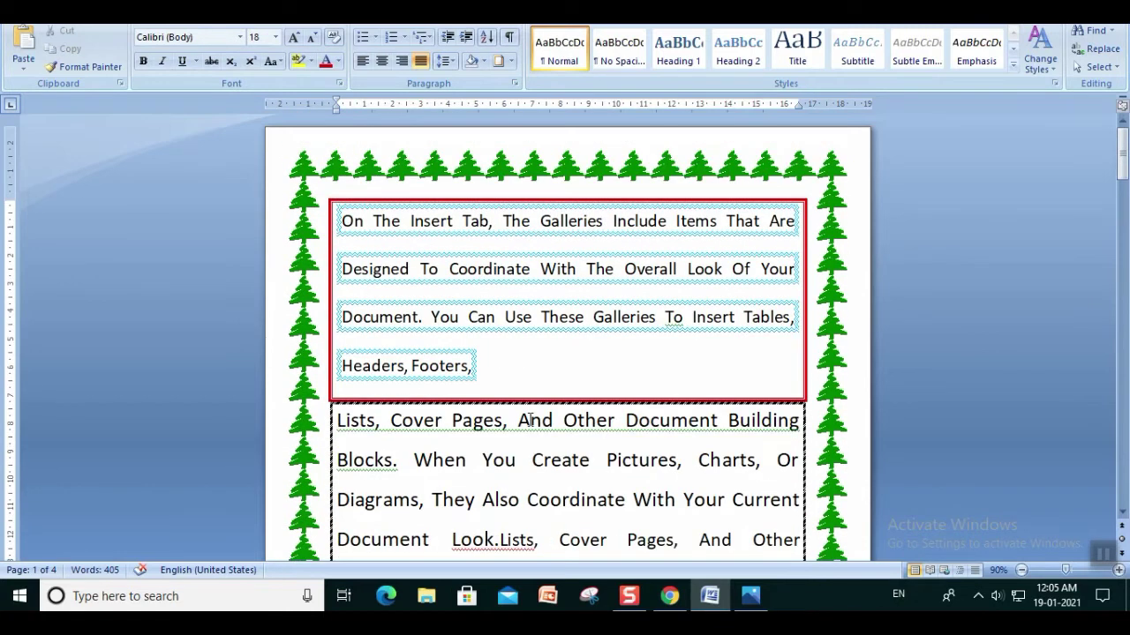
{"action": "scroll", "coordinate": [525, 469], "scroll_direction": "down", "scroll_amount": 5}
{"action": "scroll", "coordinate": [526, 468], "scroll_direction": "down", "scroll_amount": 6}
{"action": "scroll", "coordinate": [528, 477], "scroll_direction": "down", "scroll_amount": 6}
{"action": "scroll", "coordinate": [530, 488], "scroll_direction": "down", "scroll_amount": 4}
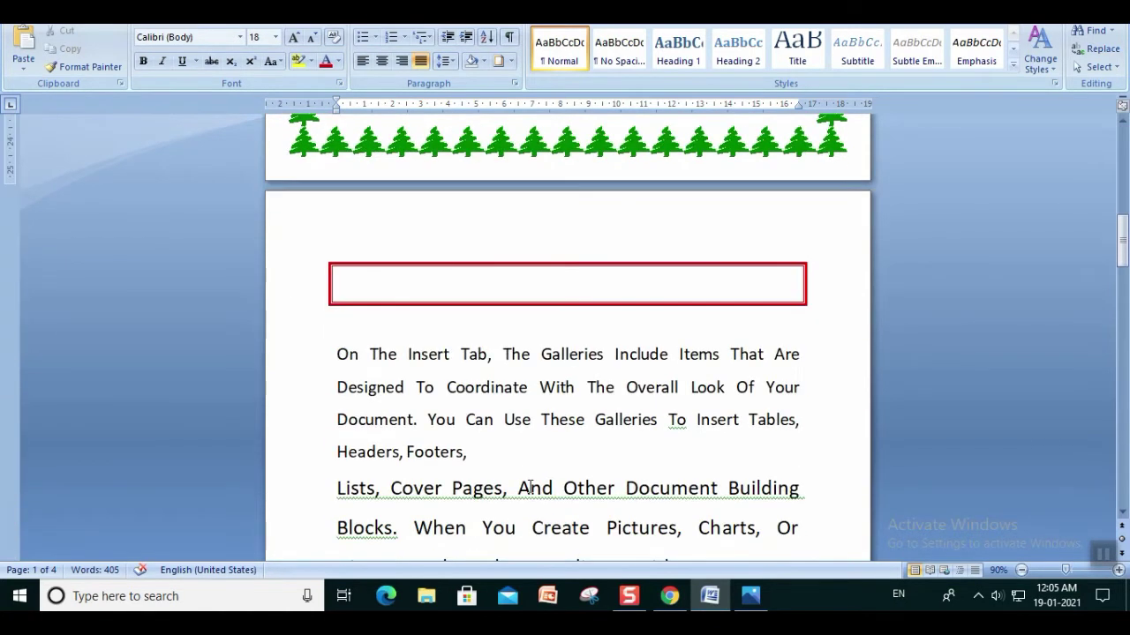
{"action": "scroll", "coordinate": [530, 487], "scroll_direction": "up", "scroll_amount": 3}
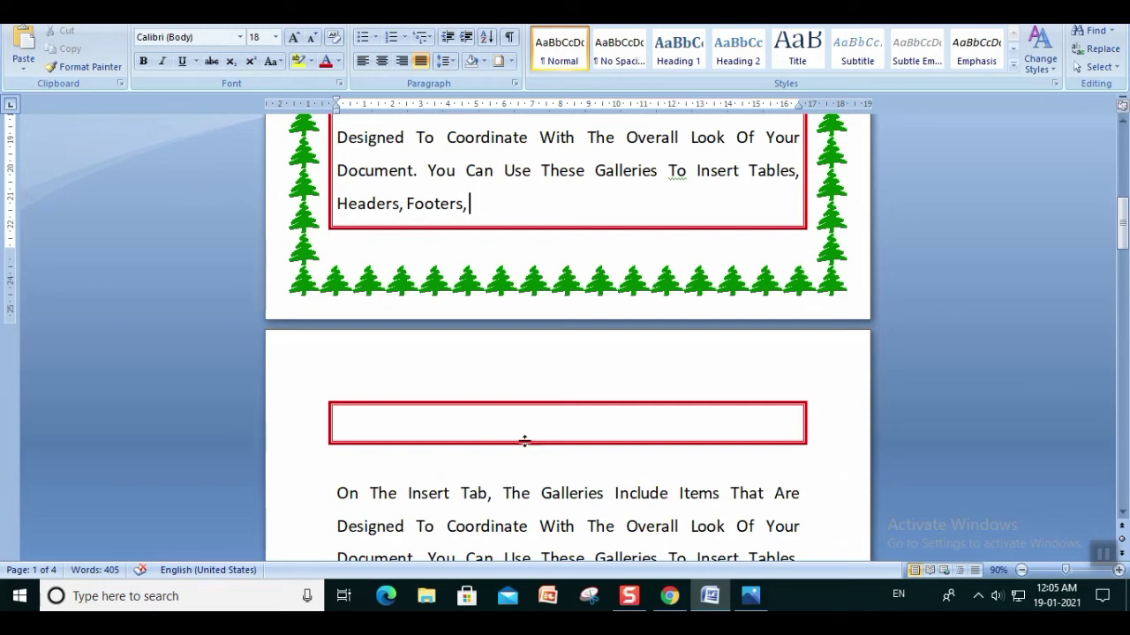
{"action": "scroll", "coordinate": [534, 503], "scroll_direction": "up", "scroll_amount": 2}
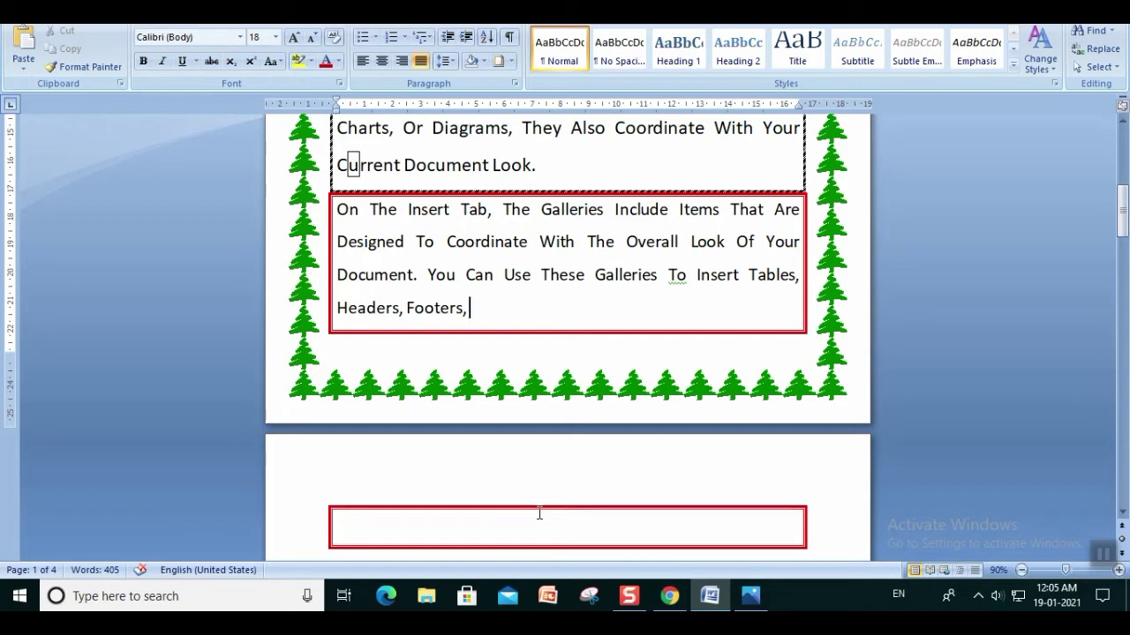
- Set the page border to apply to 'This section - All except first page'
{"action": "left_click", "coordinate": [511, 61]}
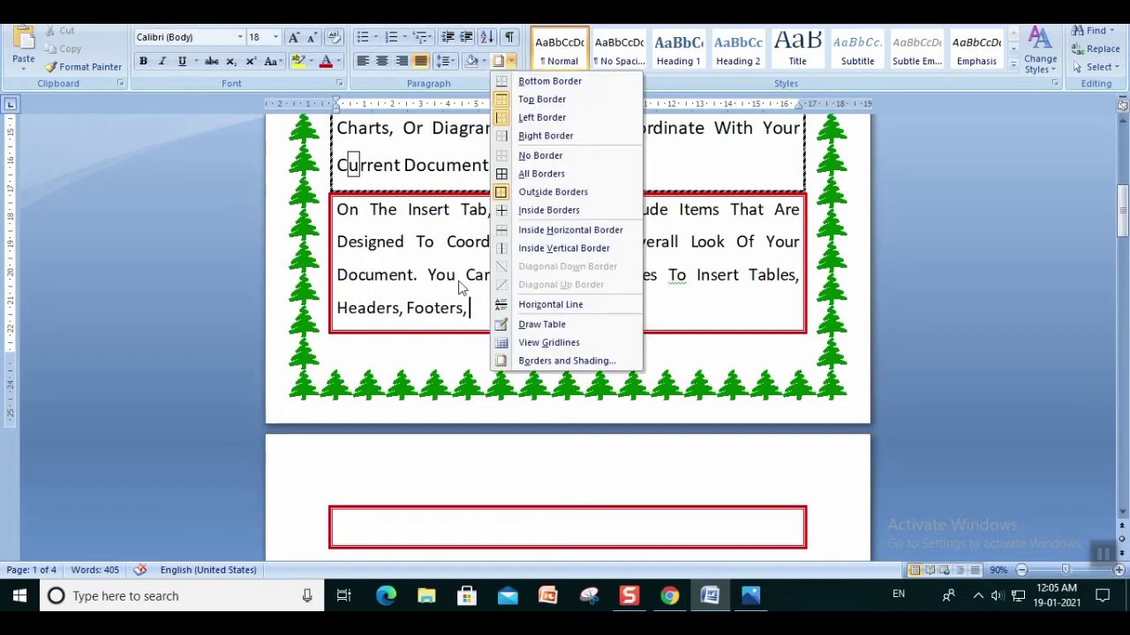
{"action": "left_click", "coordinate": [535, 363]}
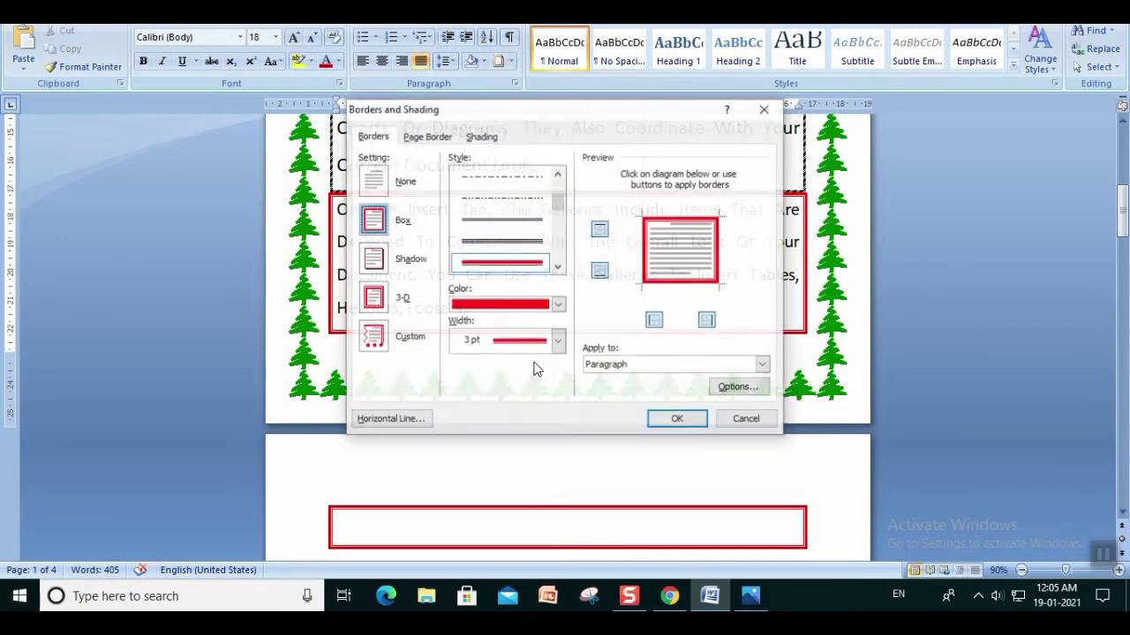
{"action": "left_click", "coordinate": [425, 138]}
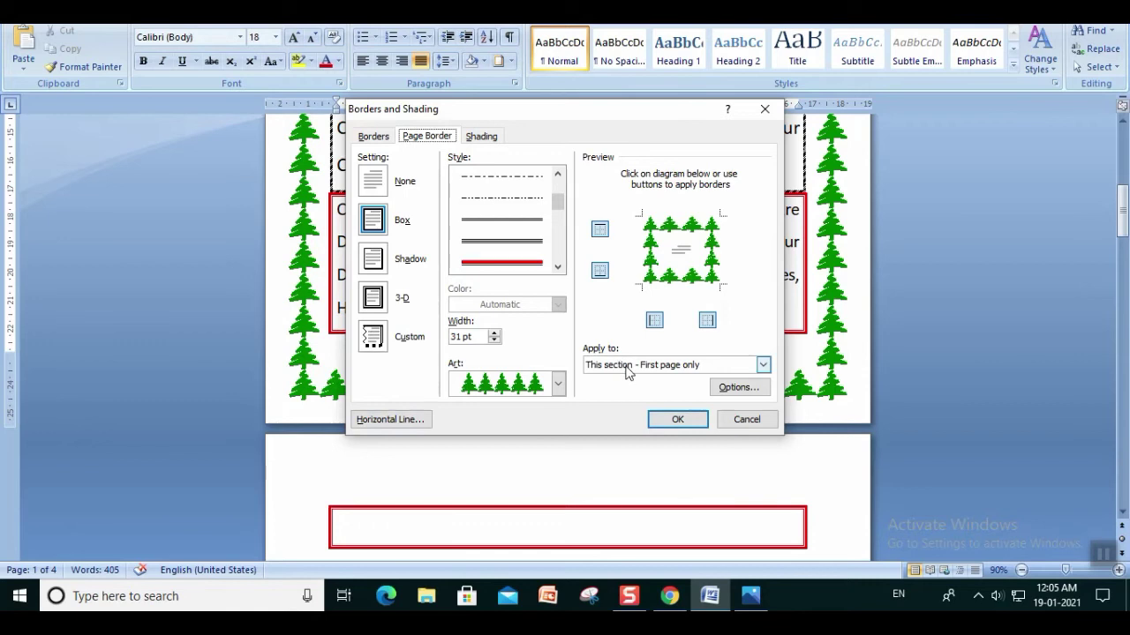
{"action": "left_click", "coordinate": [625, 365]}
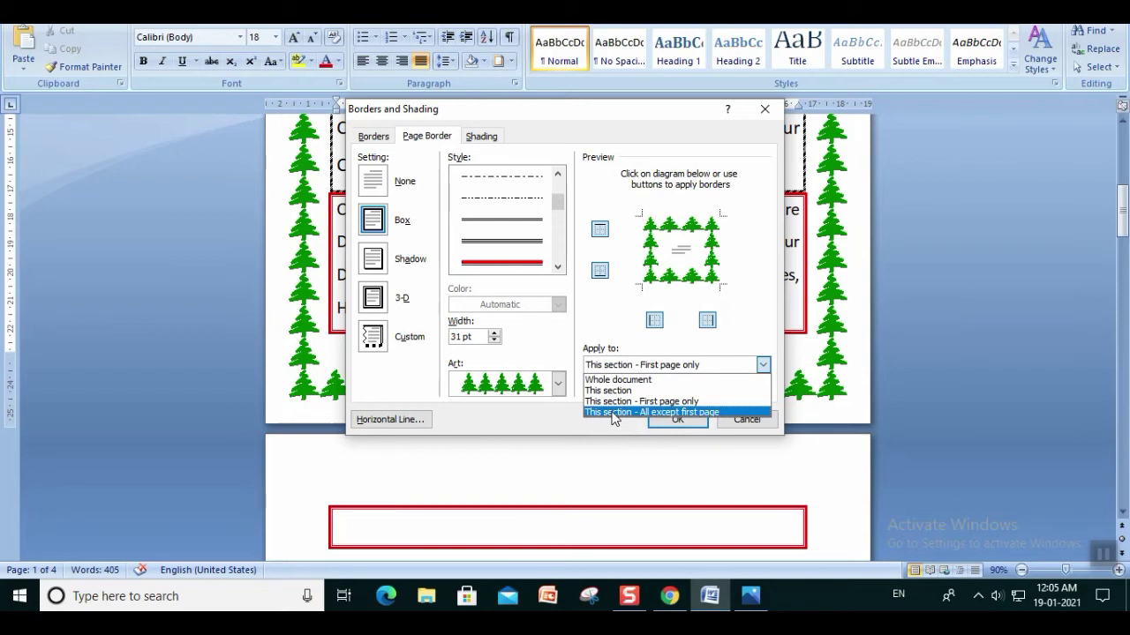
{"action": "left_click", "coordinate": [613, 412]}
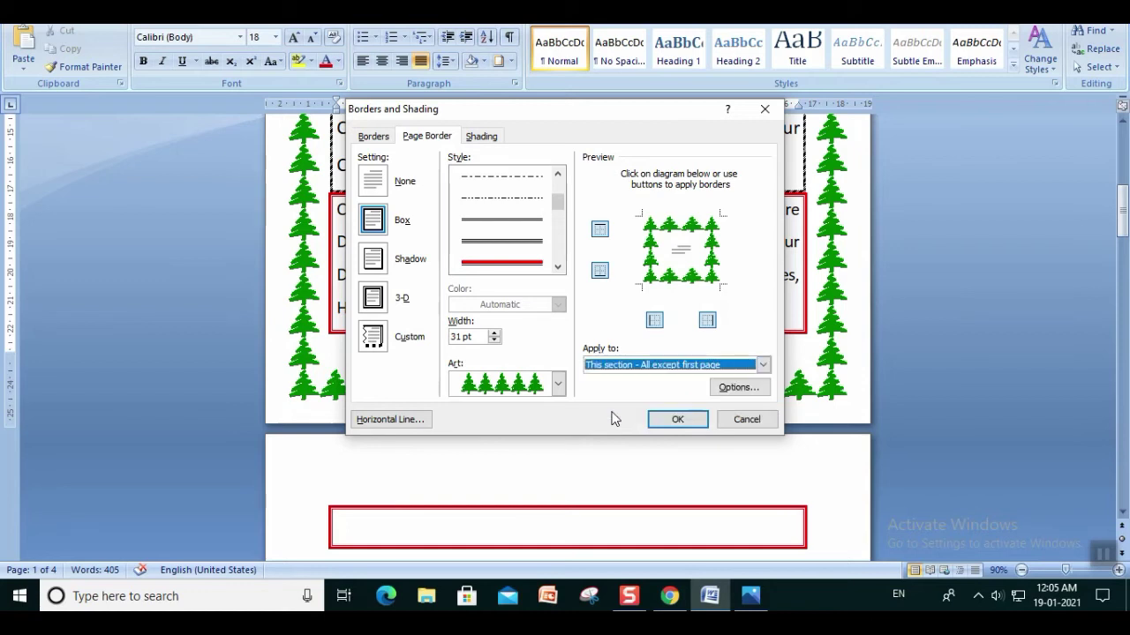
{"action": "left_click", "coordinate": [678, 420]}
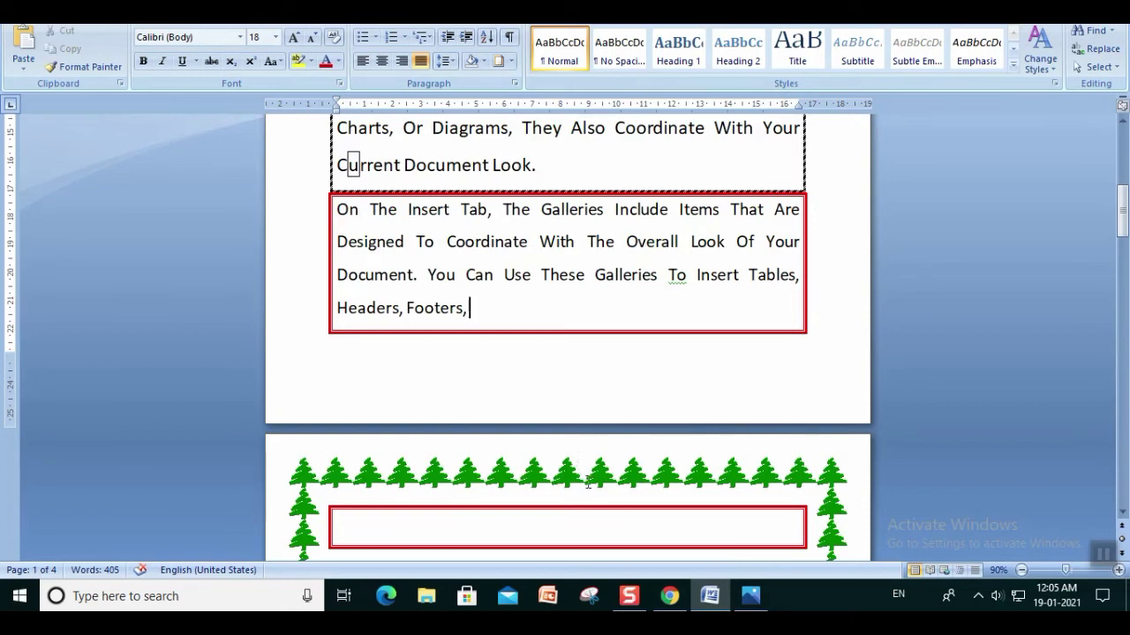
- Scroll through the pages to check the border skips the first page
{"action": "scroll", "coordinate": [588, 482], "scroll_direction": "down", "scroll_amount": 3}
{"action": "scroll", "coordinate": [588, 480], "scroll_direction": "up", "scroll_amount": 5}
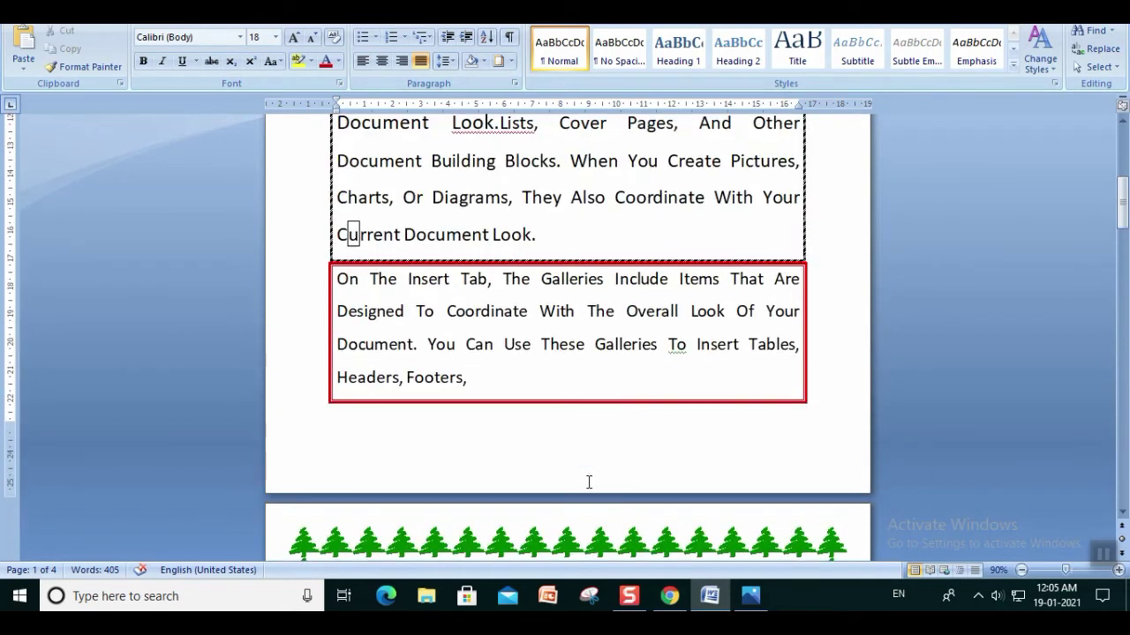
{"action": "scroll", "coordinate": [588, 480], "scroll_direction": "up", "scroll_amount": 1}
{"action": "scroll", "coordinate": [594, 461], "scroll_direction": "down", "scroll_amount": 5}
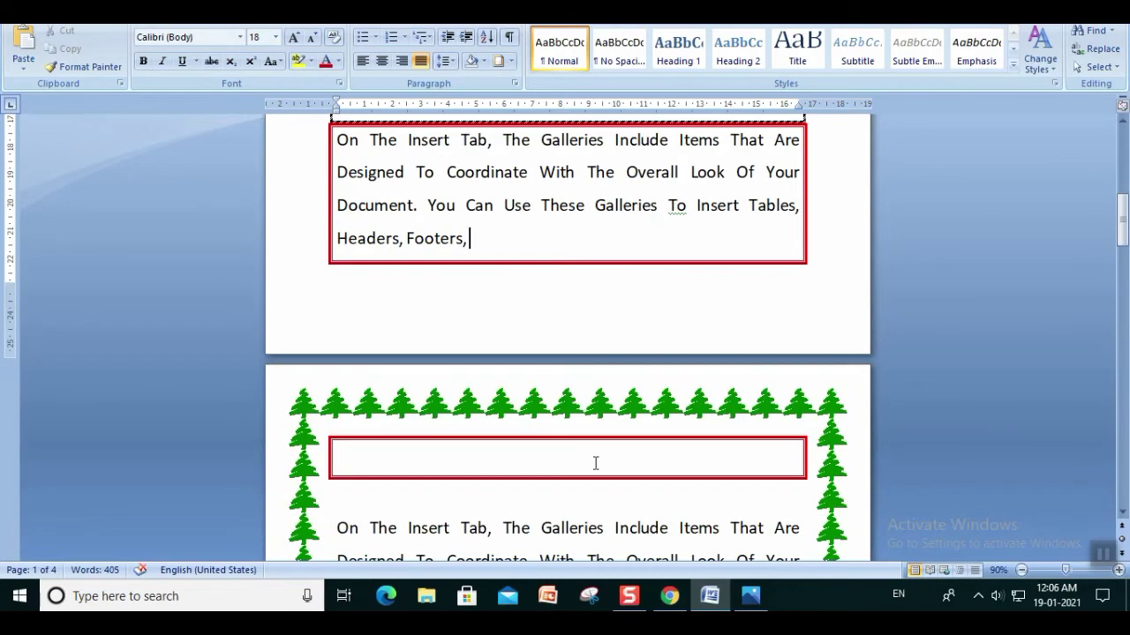
{"action": "scroll", "coordinate": [596, 464], "scroll_direction": "down", "scroll_amount": 5}
{"action": "scroll", "coordinate": [596, 465], "scroll_direction": "down", "scroll_amount": 5}
{"action": "scroll", "coordinate": [596, 464], "scroll_direction": "down", "scroll_amount": 6}
{"action": "scroll", "coordinate": [600, 460], "scroll_direction": "down", "scroll_amount": 5}
{"action": "scroll", "coordinate": [604, 454], "scroll_direction": "down", "scroll_amount": 3}
{"action": "scroll", "coordinate": [592, 460], "scroll_direction": "down", "scroll_amount": 4}
{"action": "scroll", "coordinate": [587, 463], "scroll_direction": "down", "scroll_amount": 7}
{"action": "scroll", "coordinate": [506, 482], "scroll_direction": "down", "scroll_amount": 3}
{"action": "scroll", "coordinate": [506, 481], "scroll_direction": "down", "scroll_amount": 4}
{"action": "scroll", "coordinate": [507, 482], "scroll_direction": "down", "scroll_amount": 1}
{"action": "scroll", "coordinate": [508, 486], "scroll_direction": "up", "scroll_amount": 4}
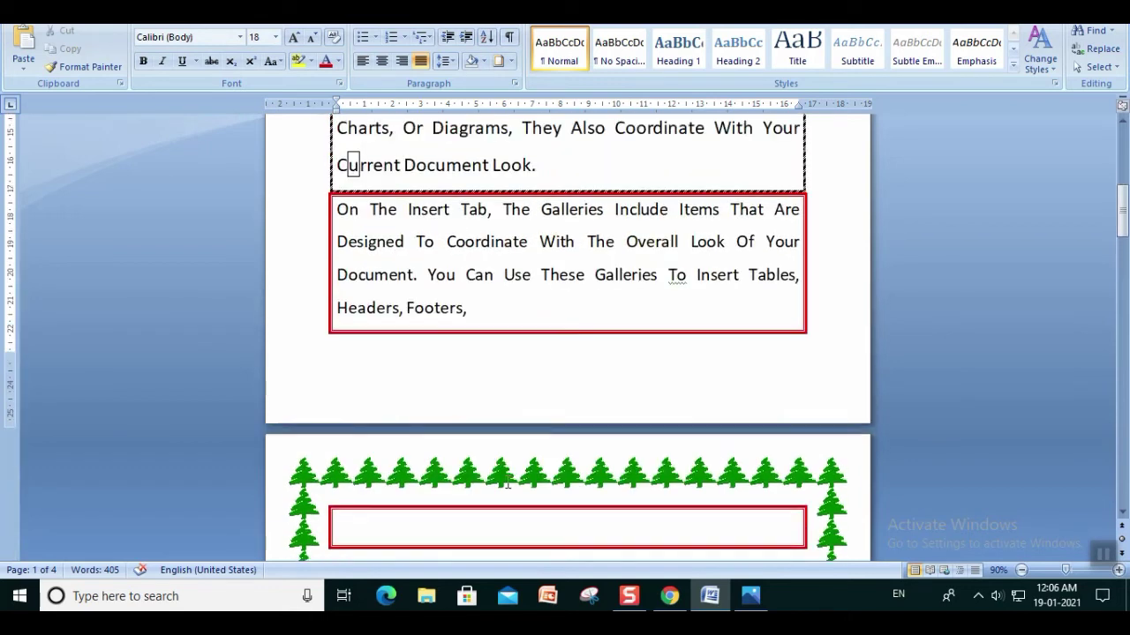
{"action": "scroll", "coordinate": [508, 484], "scroll_direction": "up", "scroll_amount": 4}
{"action": "scroll", "coordinate": [503, 371], "scroll_direction": "up", "scroll_amount": 5}
{"action": "scroll", "coordinate": [499, 269], "scroll_direction": "up", "scroll_amount": 5}
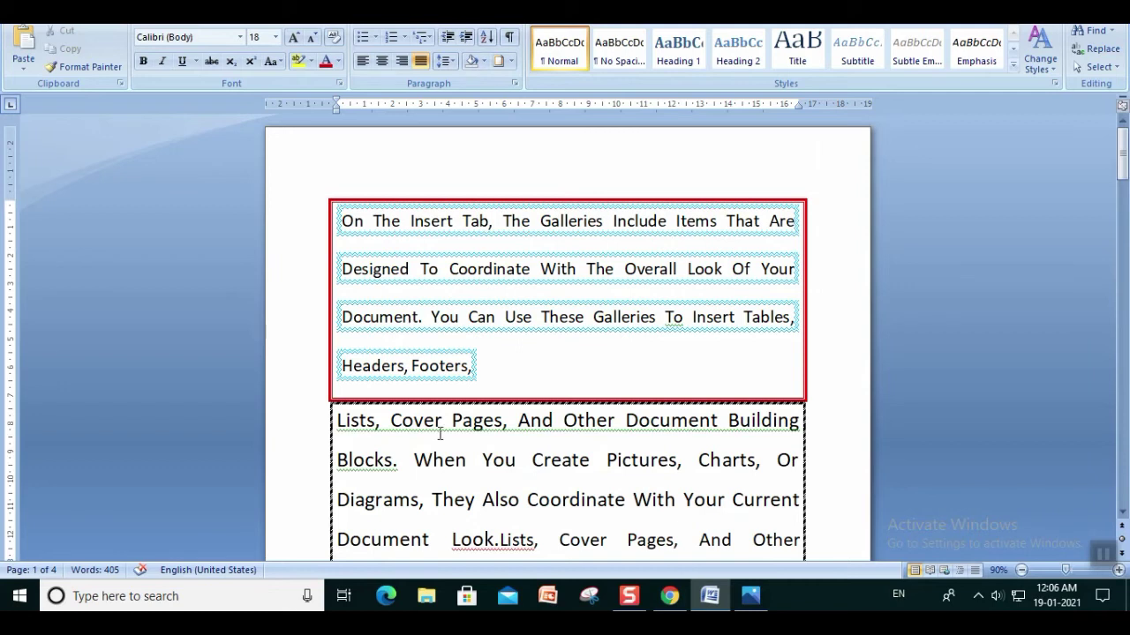
{"action": "scroll", "coordinate": [442, 434], "scroll_direction": "down", "scroll_amount": 3}
{"action": "scroll", "coordinate": [439, 434], "scroll_direction": "down", "scroll_amount": 1}
{"action": "scroll", "coordinate": [436, 433], "scroll_direction": "up", "scroll_amount": 4}
{"action": "mouse_move", "coordinate": [338, 221]}
{"action": "left_mouse_down"}
{"action": "mouse_move", "coordinate": [687, 606]}
{"action": "mouse_move", "coordinate": [593, 239]}
{"action": "left_mouse_up"}
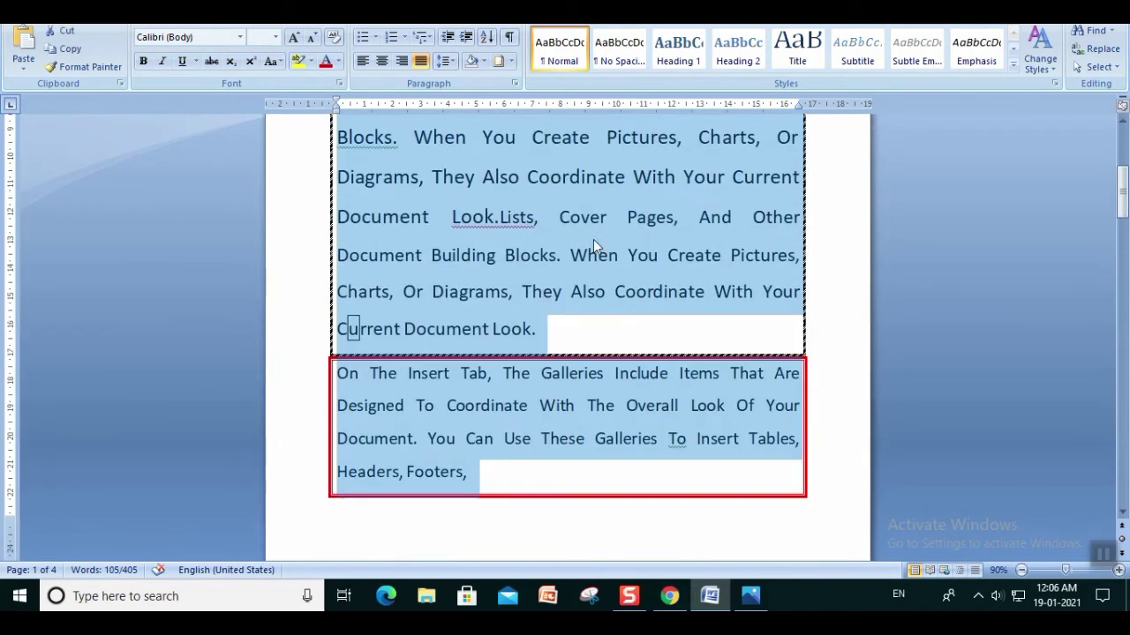
{"action": "left_click", "coordinate": [483, 62]}
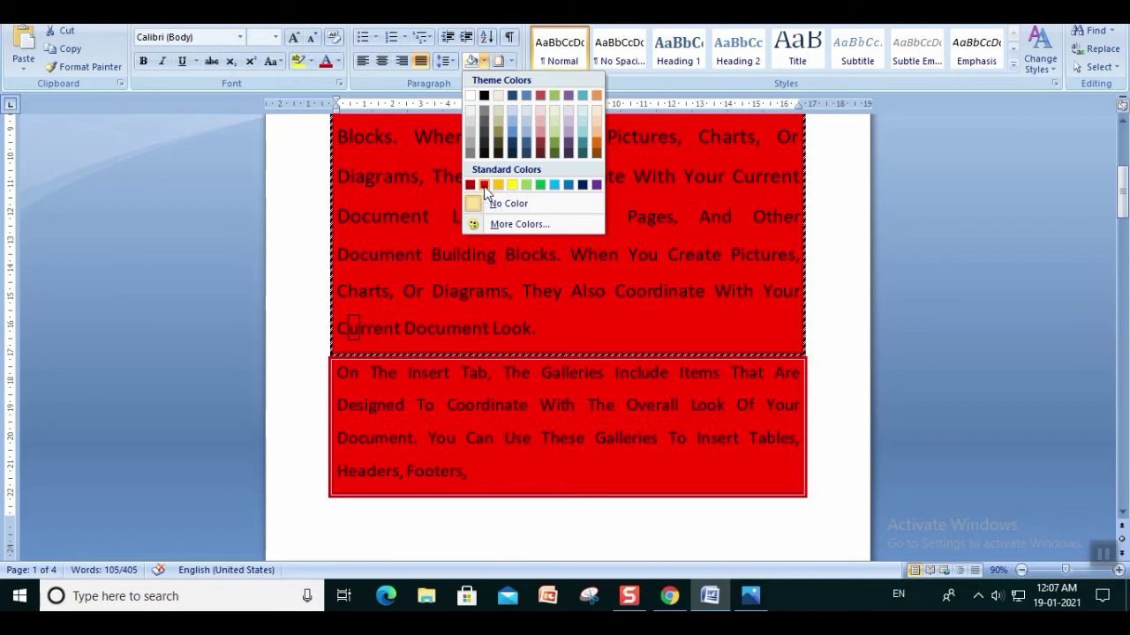
{"action": "left_click", "coordinate": [484, 187]}
{"action": "left_click", "coordinate": [578, 291]}
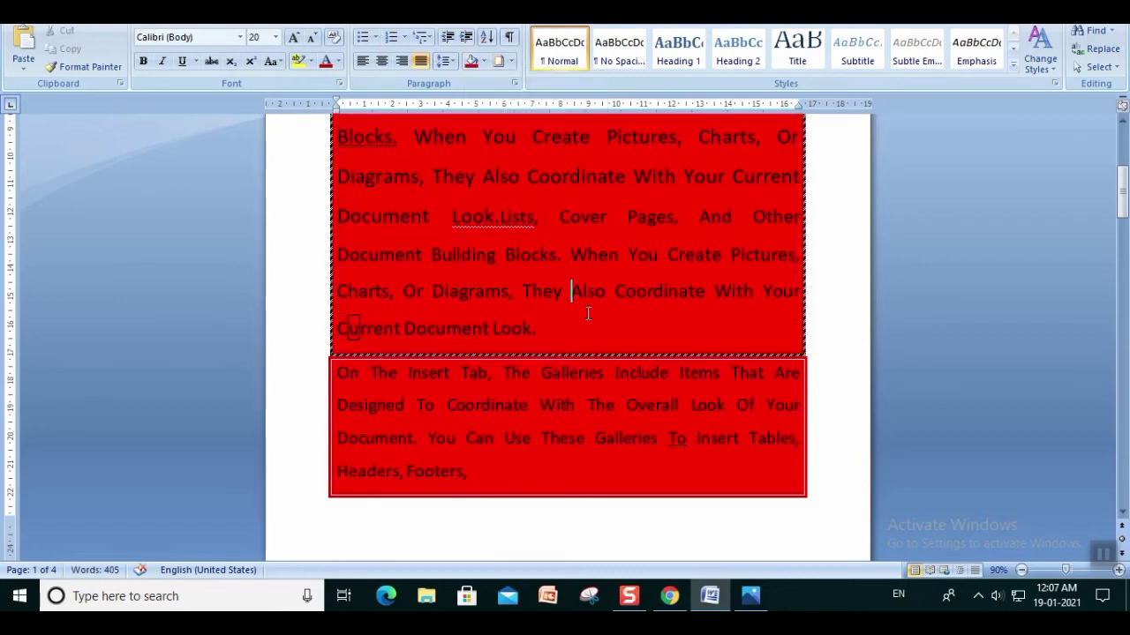
{"action": "scroll", "coordinate": [583, 300], "scroll_direction": "up", "scroll_amount": 5}
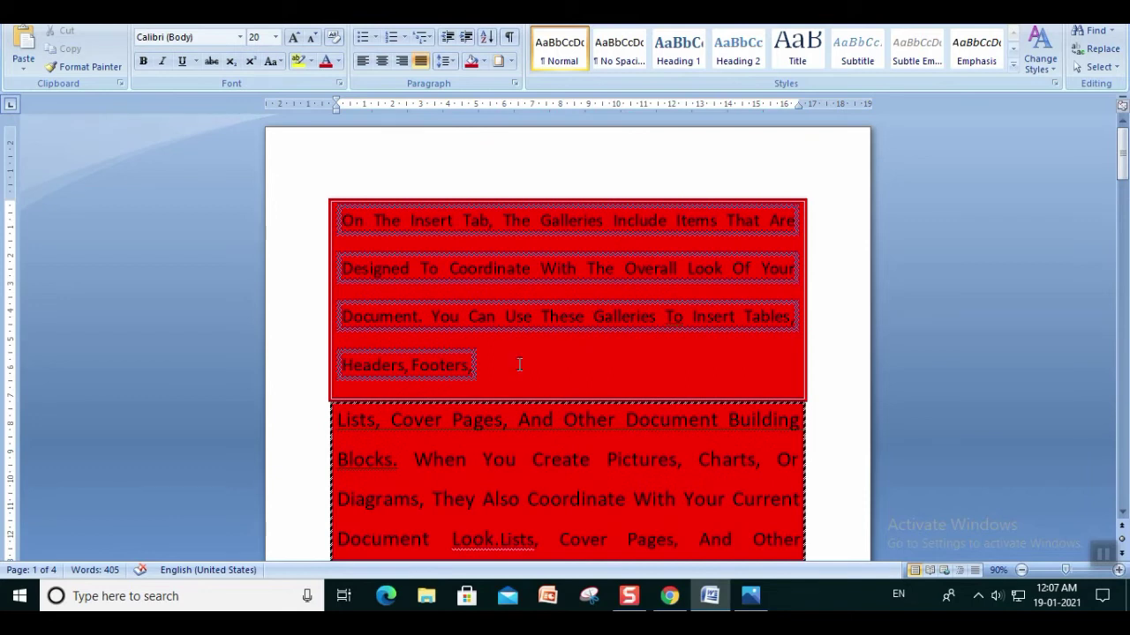
{"action": "mouse_move", "coordinate": [335, 211]}
{"action": "left_mouse_down"}
{"action": "mouse_move", "coordinate": [545, 462]}
{"action": "mouse_move", "coordinate": [811, 575]}
{"action": "mouse_move", "coordinate": [802, 479]}
{"action": "left_mouse_up"}
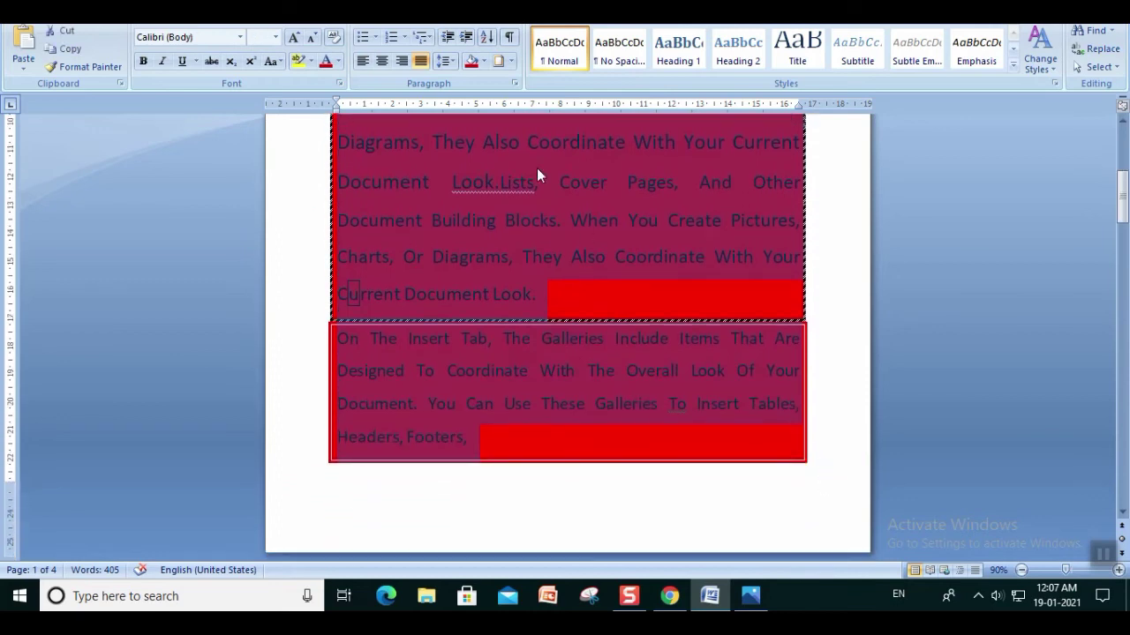
{"action": "left_click", "coordinate": [483, 62]}
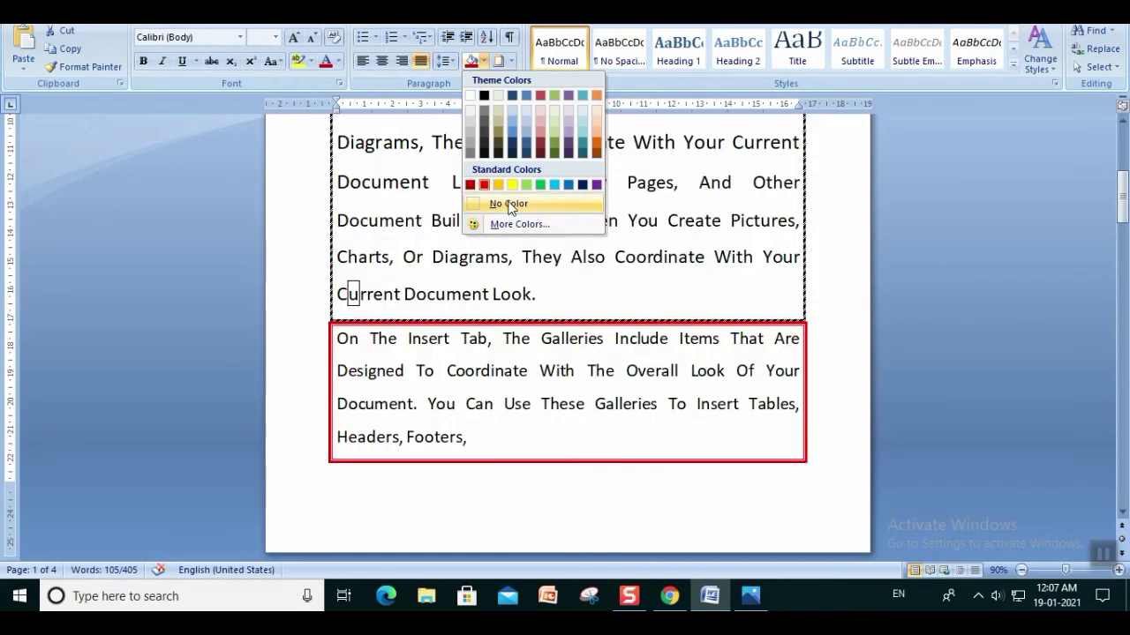
{"action": "left_click", "coordinate": [508, 203]}
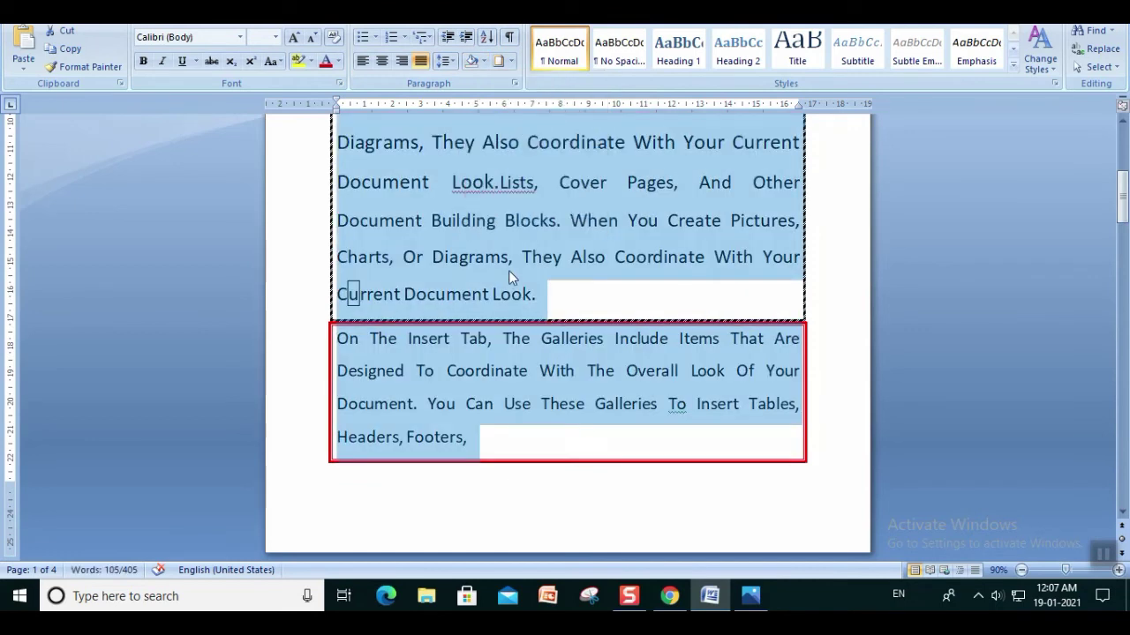
{"action": "scroll", "coordinate": [508, 270], "scroll_direction": "up", "scroll_amount": 5}
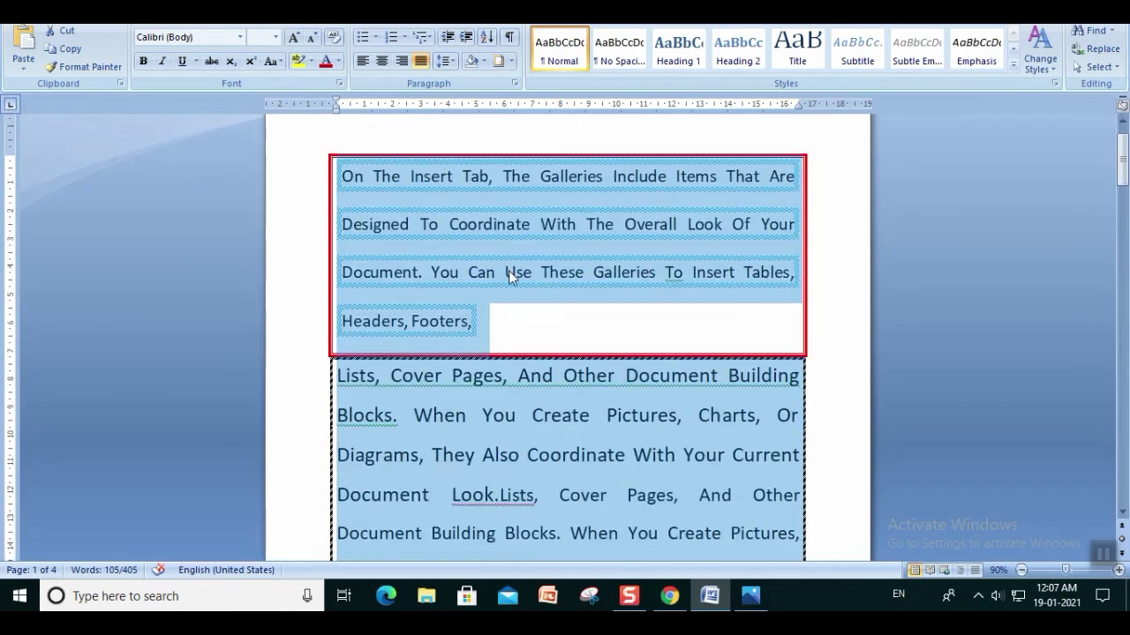
{"action": "scroll", "coordinate": [509, 271], "scroll_direction": "up", "scroll_amount": 1}
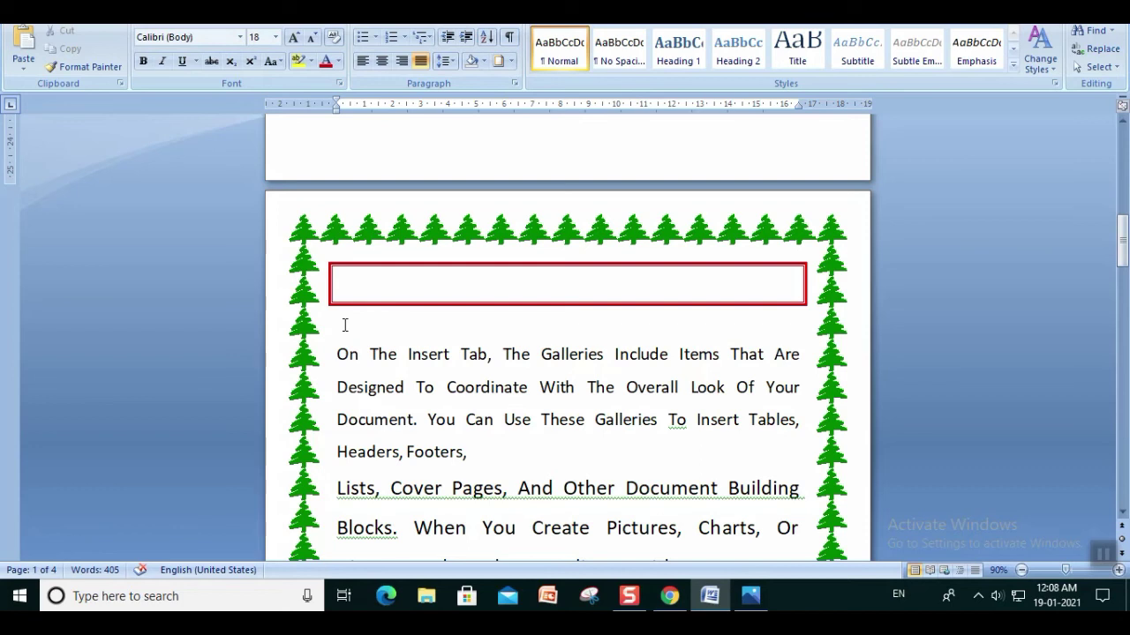
- Insert the orange wavy citrus punch line from the Horizontal Line gallery
{"action": "left_click", "coordinate": [512, 61]}
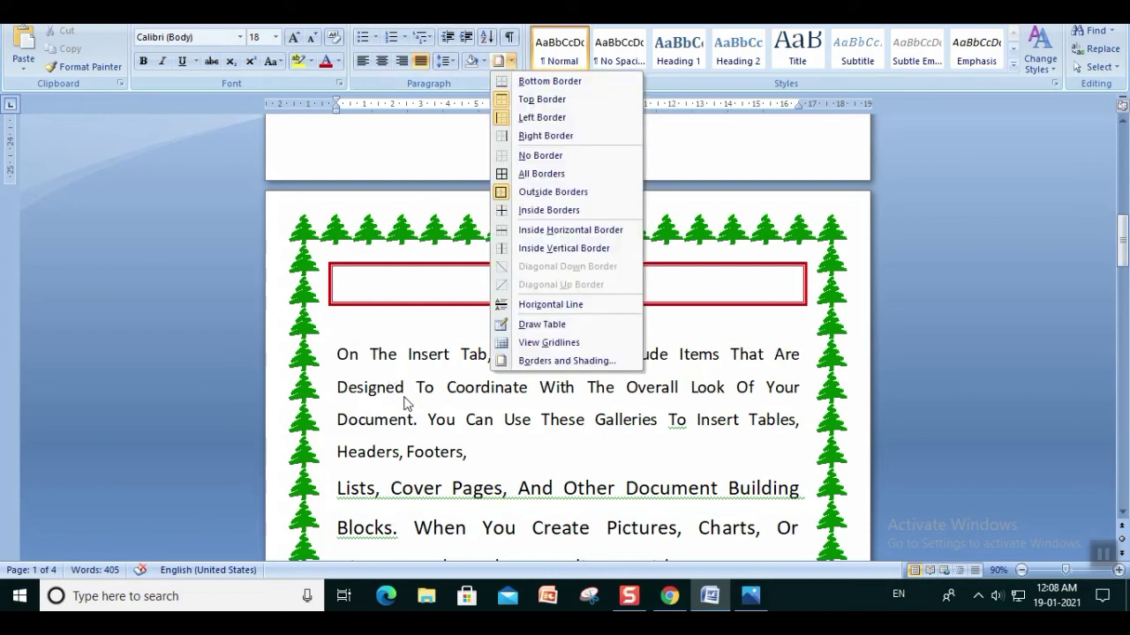
{"action": "left_click", "coordinate": [549, 362]}
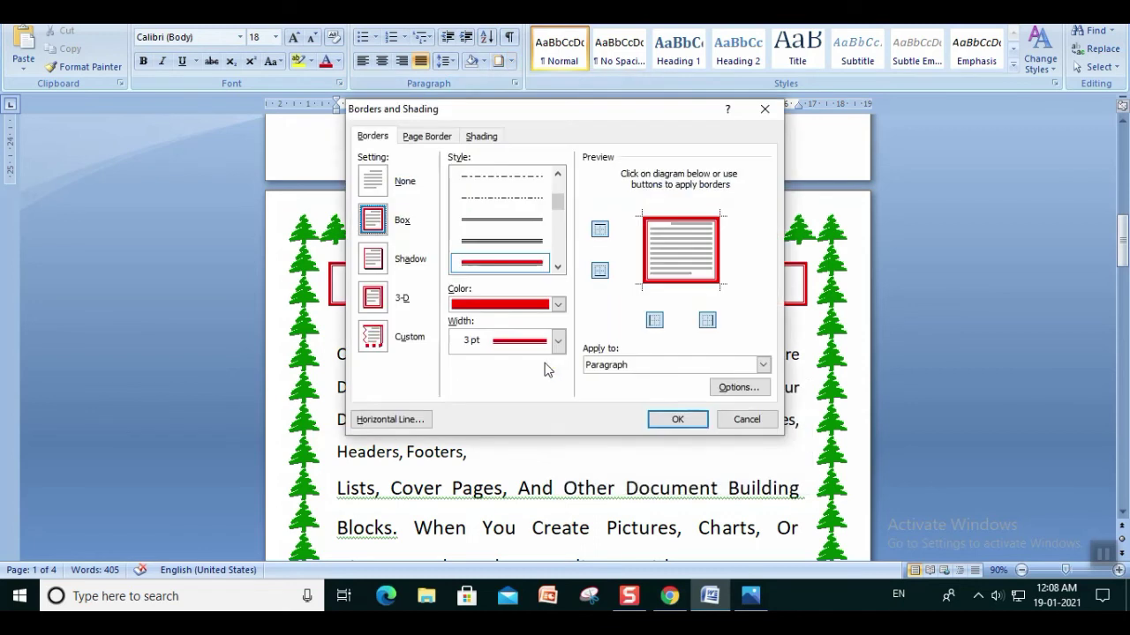
{"action": "left_click", "coordinate": [382, 420]}
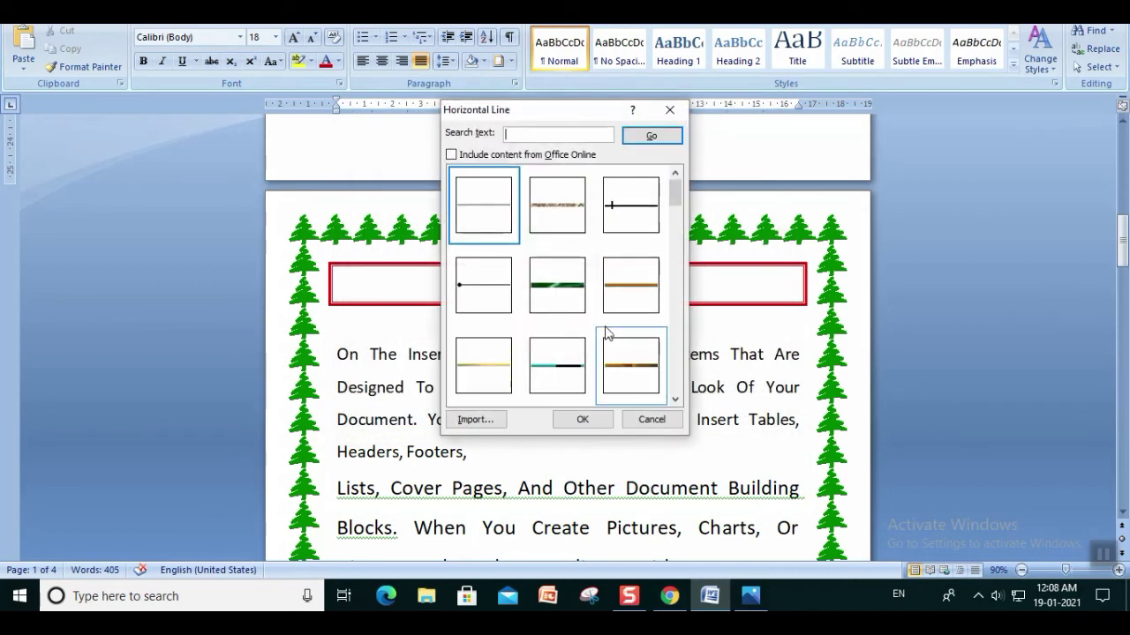
{"action": "scroll", "coordinate": [607, 332], "scroll_direction": "down", "scroll_amount": 2}
{"action": "scroll", "coordinate": [607, 332], "scroll_direction": "down", "scroll_amount": 2}
{"action": "scroll", "coordinate": [607, 332], "scroll_direction": "down", "scroll_amount": 2}
{"action": "scroll", "coordinate": [607, 332], "scroll_direction": "down", "scroll_amount": 2}
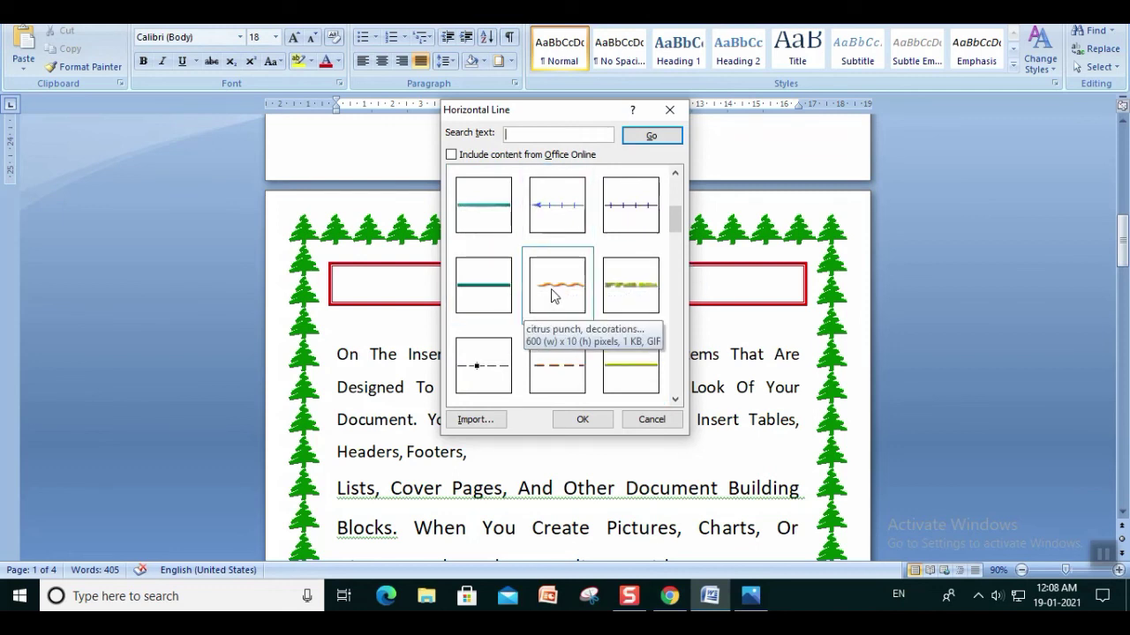
{"action": "left_click", "coordinate": [550, 289]}
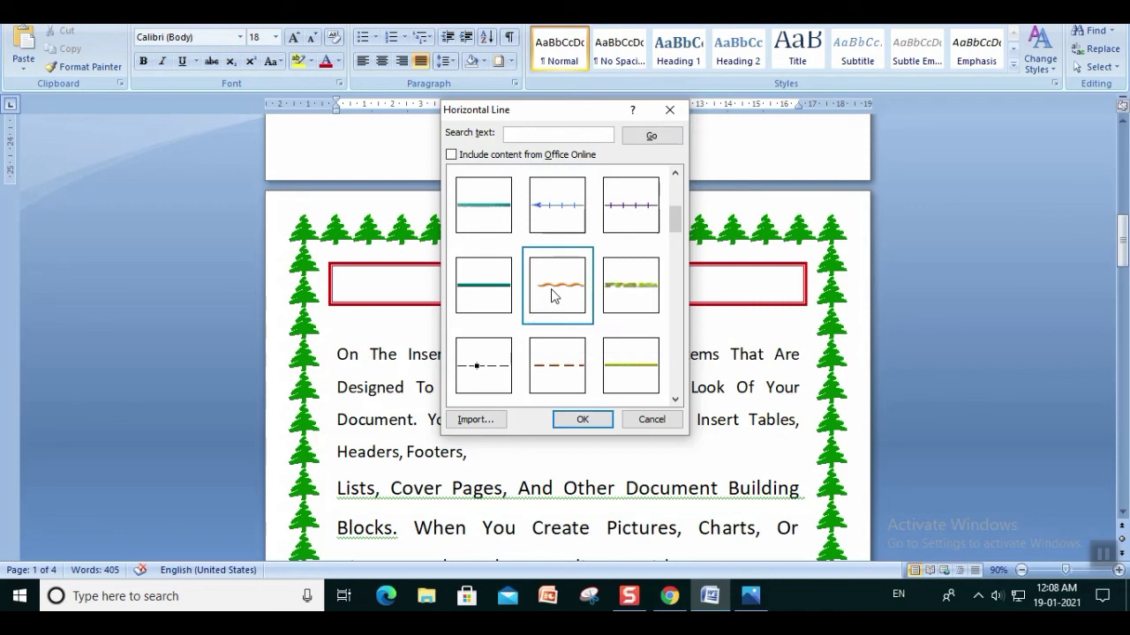
{"action": "left_click", "coordinate": [581, 420]}
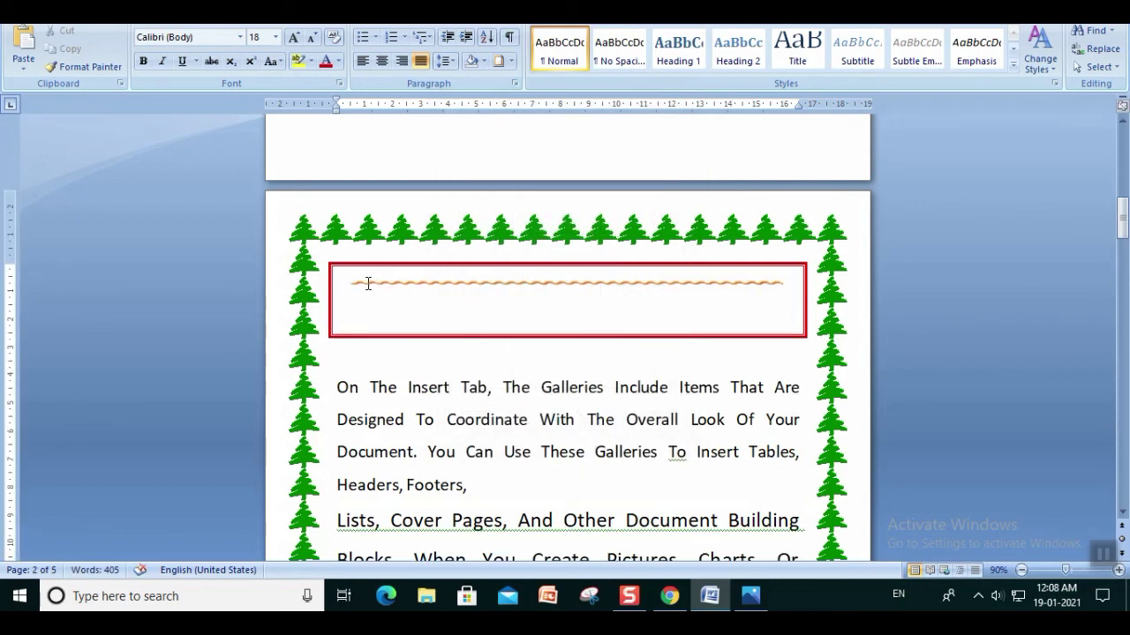